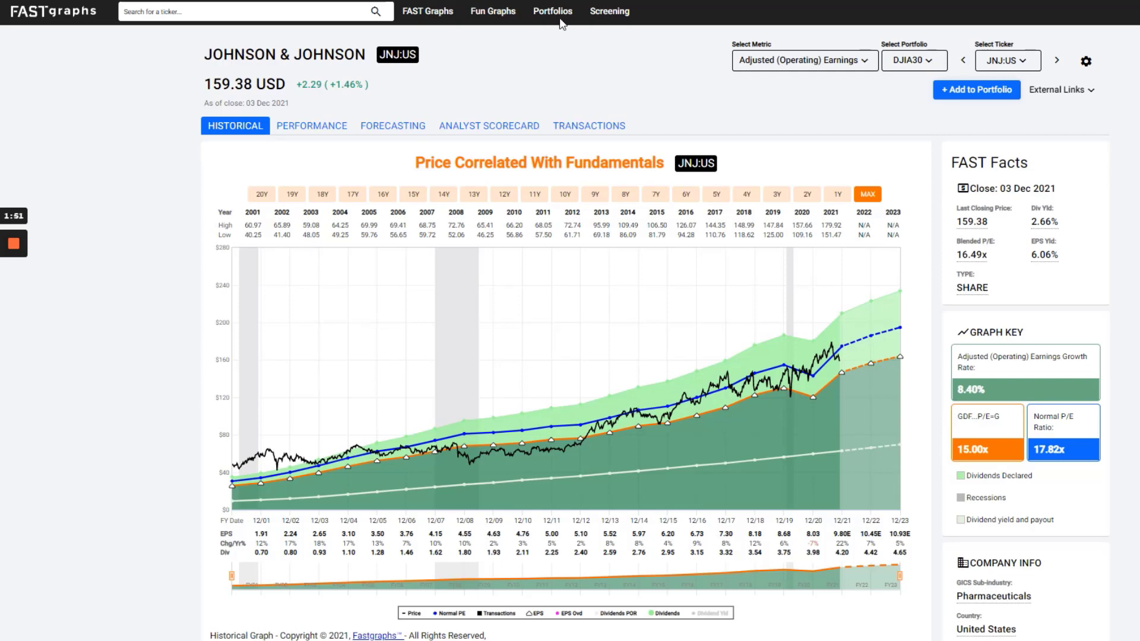
# - Open the portfolios overview and look over the list of preset portfolios
pyautogui.click(553, 11)
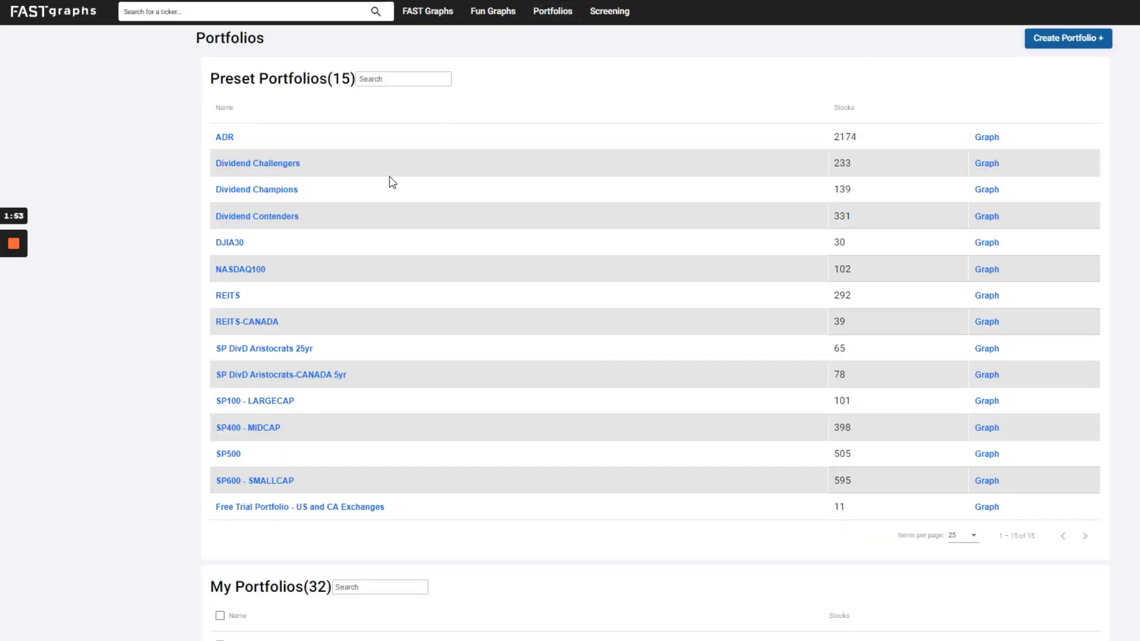
pyautogui.scroll(-4, 389, 181)
pyautogui.scroll(4, 386, 188)
pyautogui.moveTo(209, 78); pyautogui.dragTo(353, 75)
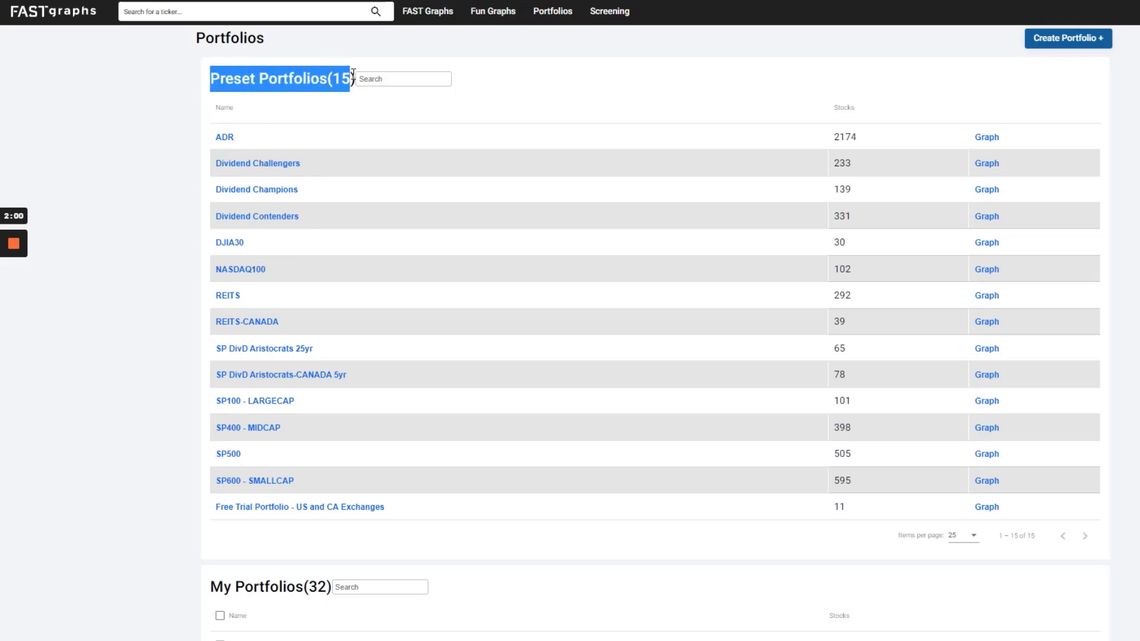
pyautogui.click(352, 74)
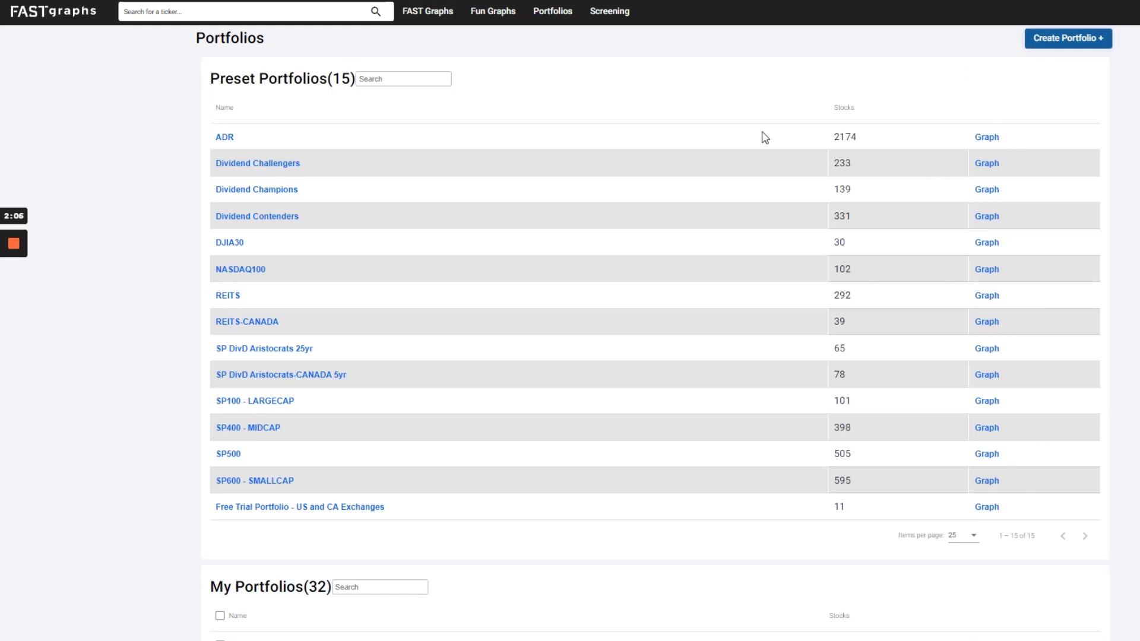
# - View the stocks in the ADR and Free Trial Portfolio - US and CA Exchanges presets, returning to the portfolios overview after each
pyautogui.click(228, 139)
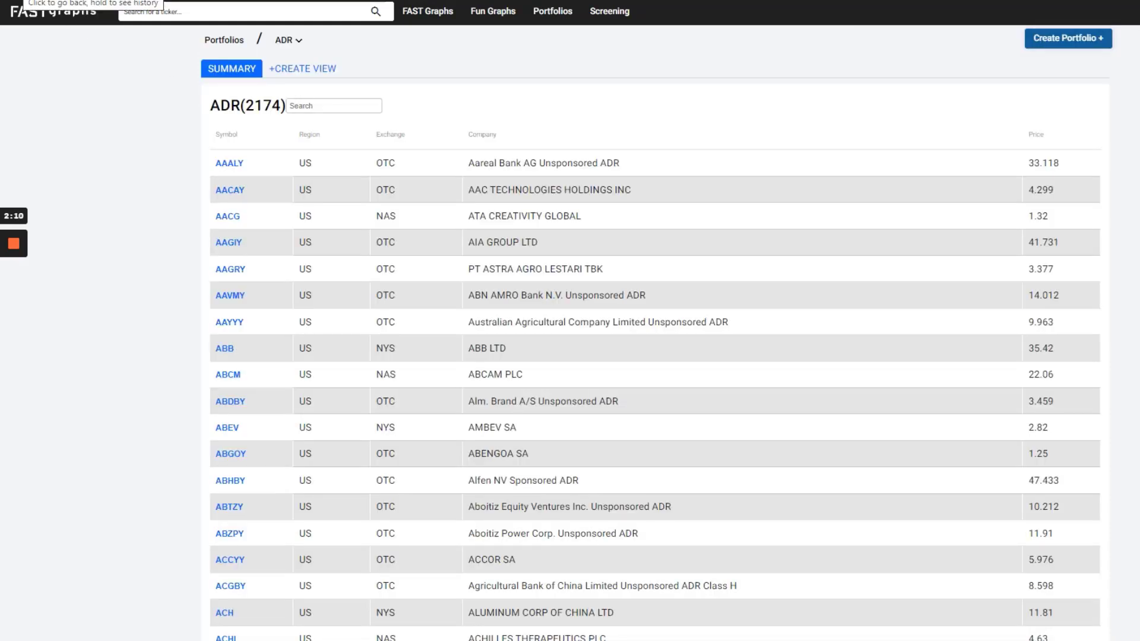
pyautogui.hotkey('alt', 'Left')
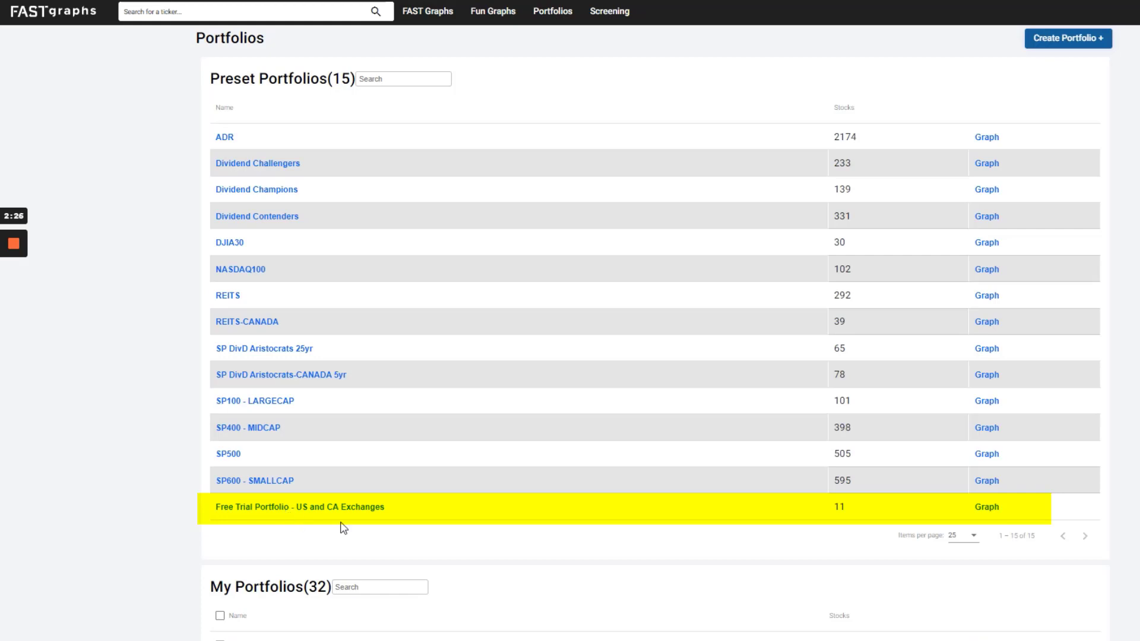
pyautogui.click(241, 510)
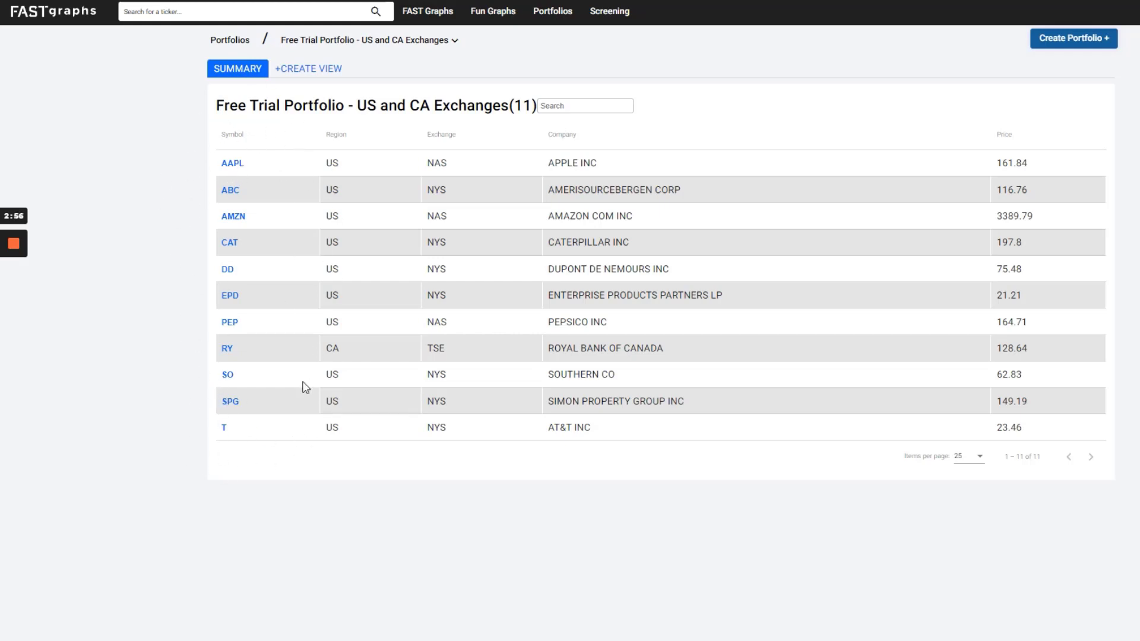
pyautogui.click(231, 47)
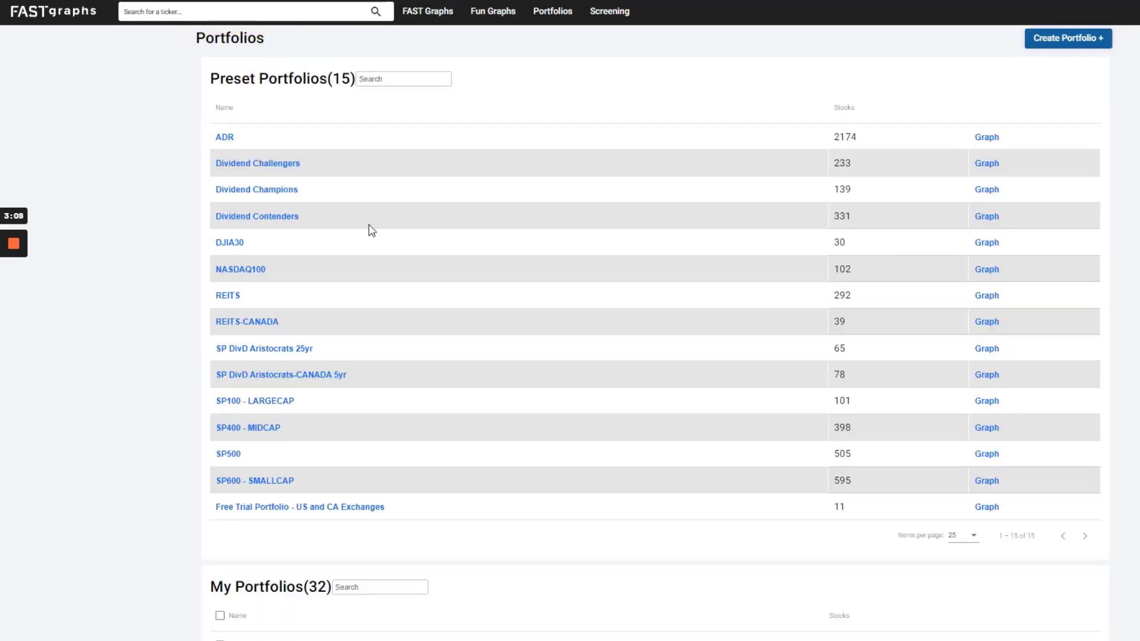
pyautogui.click(552, 15)
# - Examine the Preset Portfolios and My Portfolios lists, sorting My Portfolios by name in ascending order
pyautogui.scroll(-1, 356, 196)
pyautogui.scroll(1, 356, 208)
pyautogui.moveTo(226, 83); pyautogui.dragTo(351, 94)
pyautogui.click(351, 95)
pyautogui.scroll(-1, 338, 237)
pyautogui.scroll(-7, 315, 398)
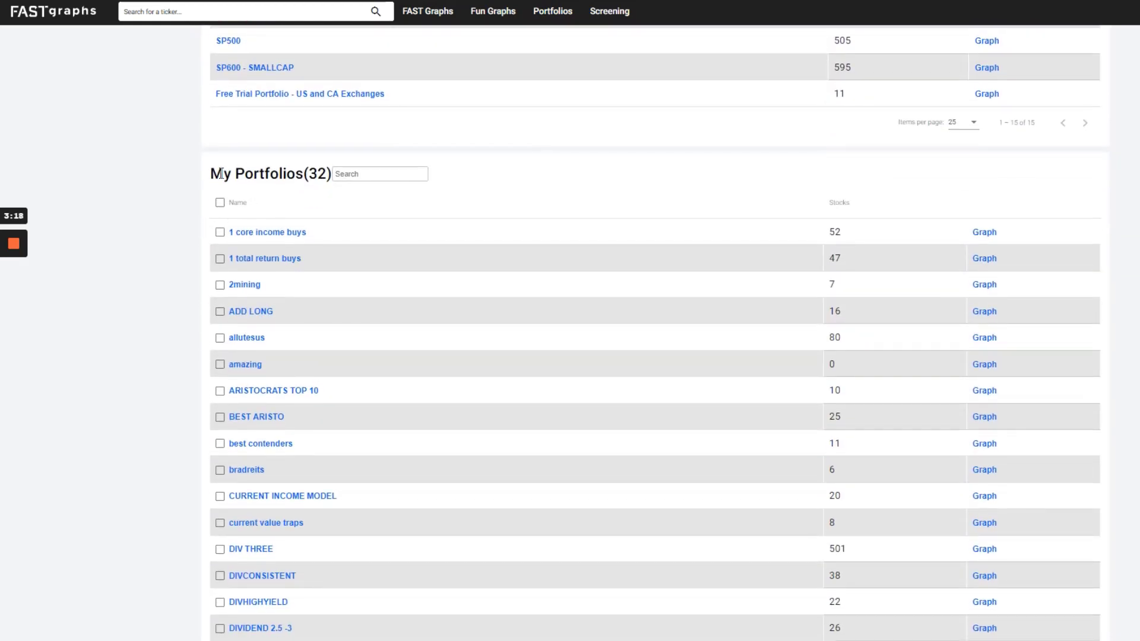
pyautogui.moveTo(212, 176); pyautogui.dragTo(340, 177)
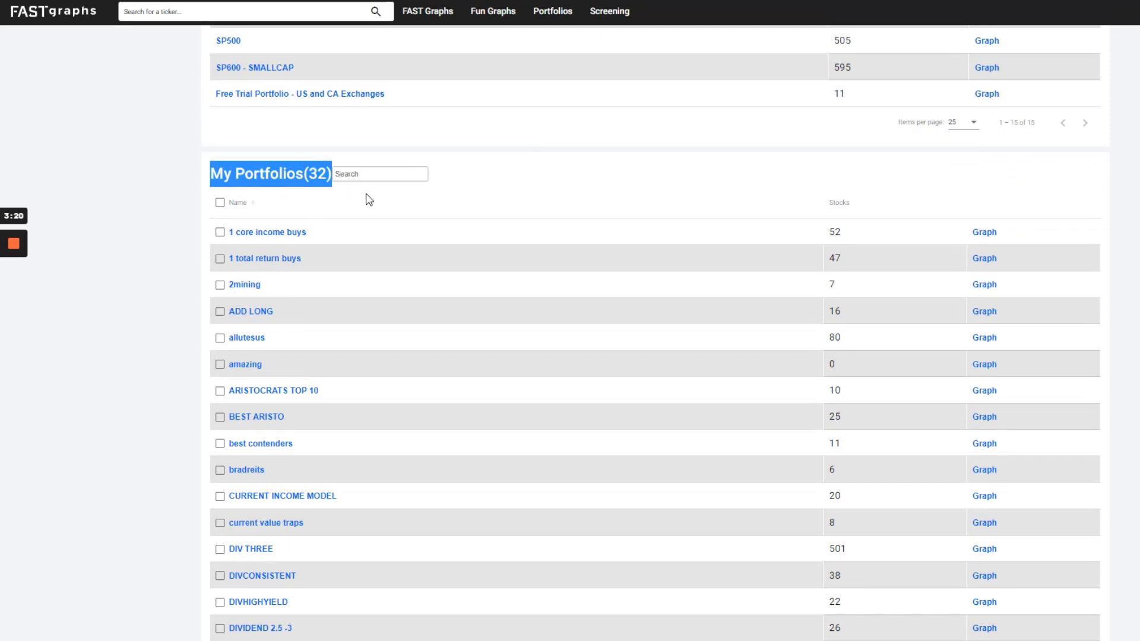
pyautogui.click(404, 204)
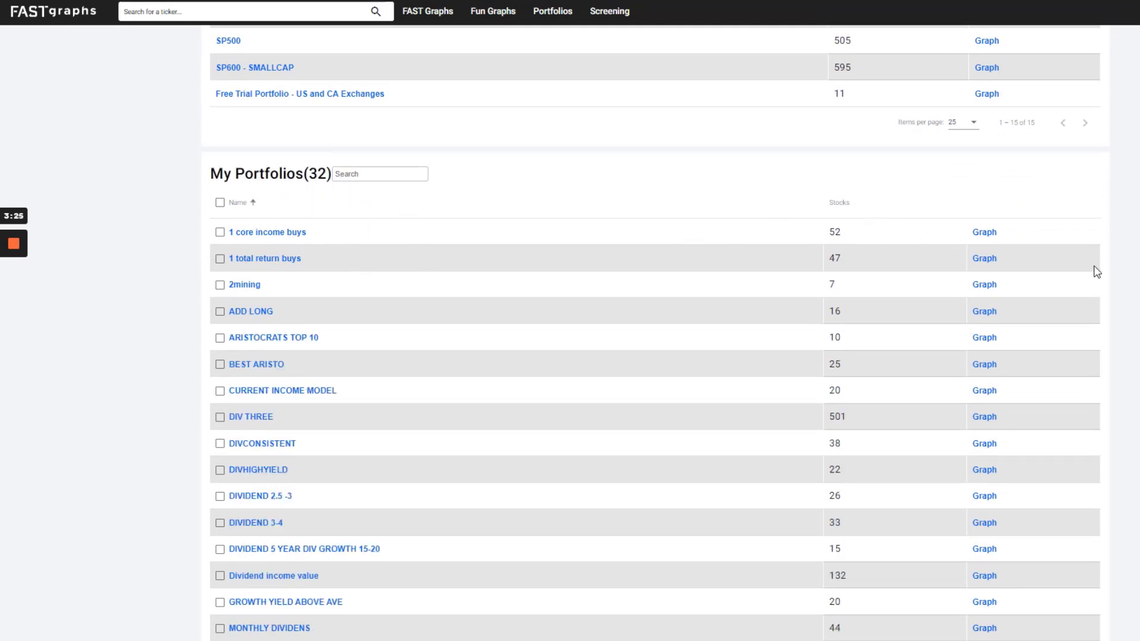
pyautogui.scroll(5, 326, 300)
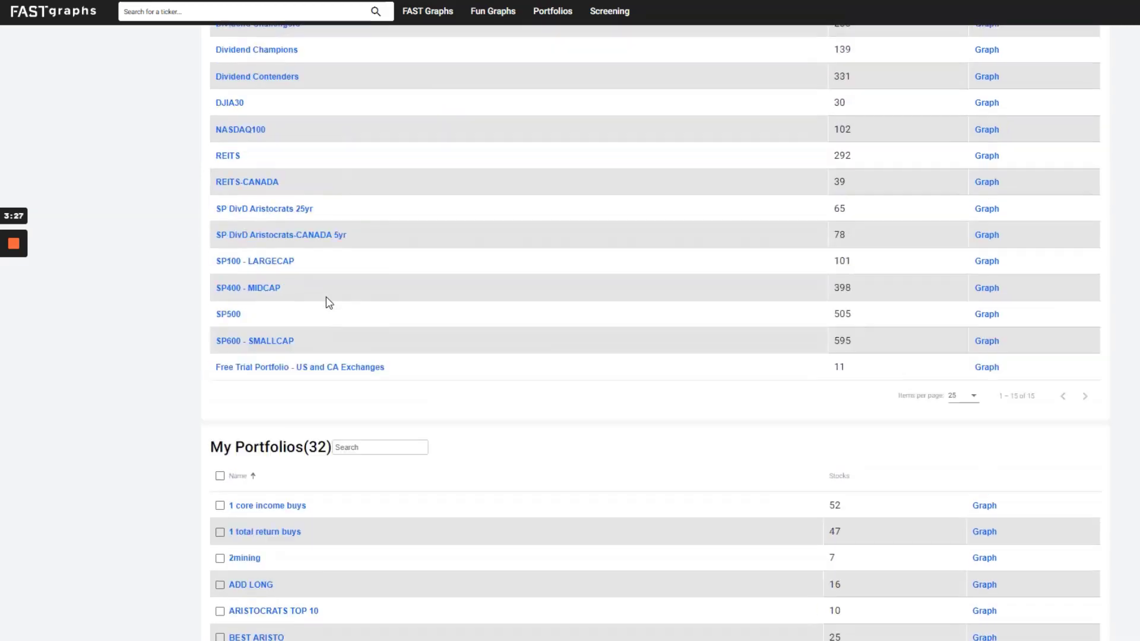
pyautogui.scroll(-7, 329, 300)
pyautogui.scroll(9, 330, 301)
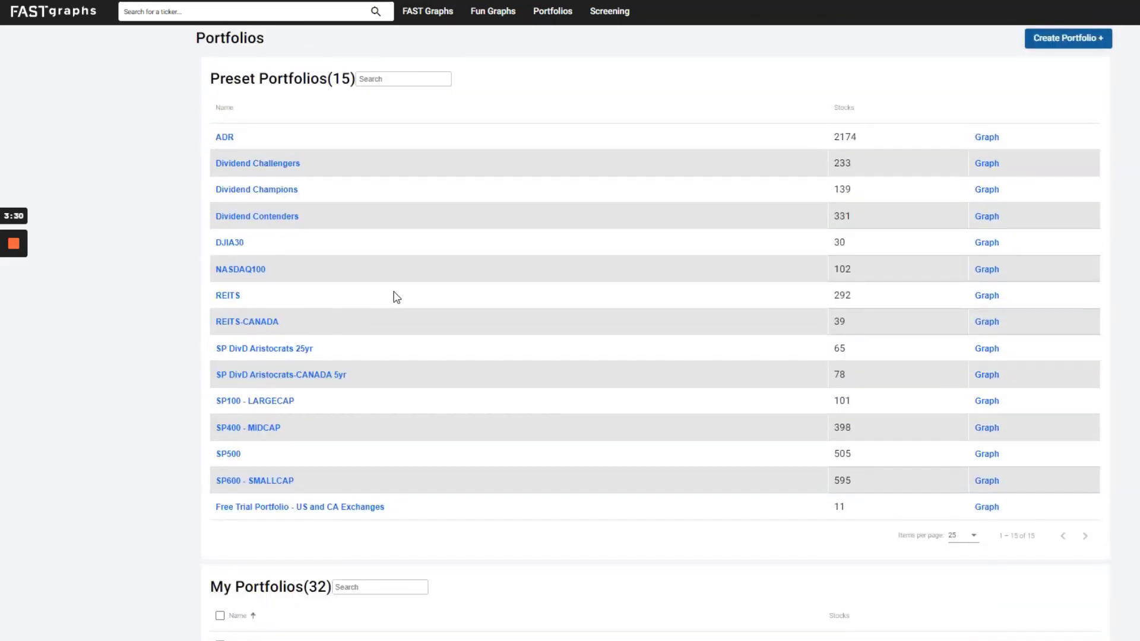
# - Create a portfolio named "new portfolio"
pyautogui.click(1062, 44)
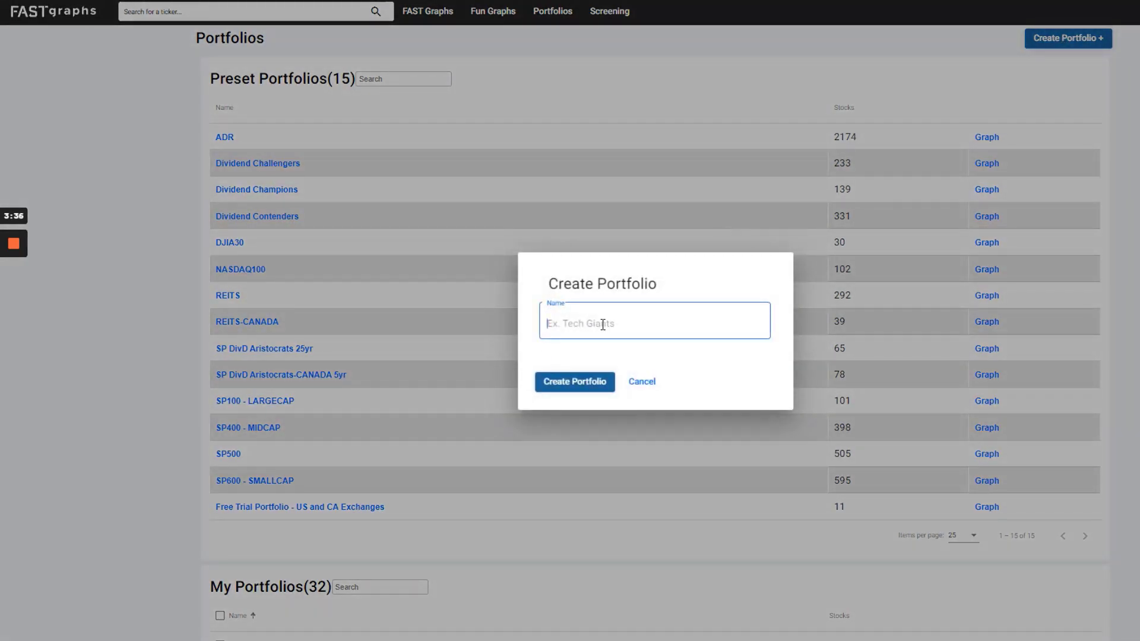
pyautogui.write('New portfolio')
pyautogui.click(587, 389)
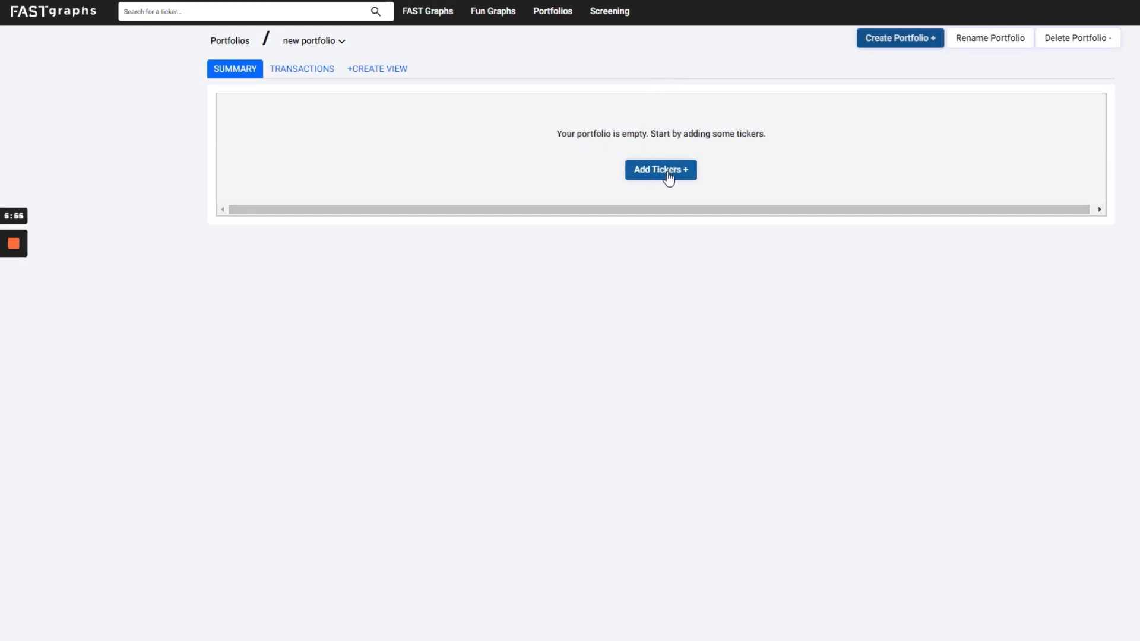
# - Add the US tickers abc, amgn and amp to the empty portfolio
pyautogui.click(669, 173)
pyautogui.click(569, 358)
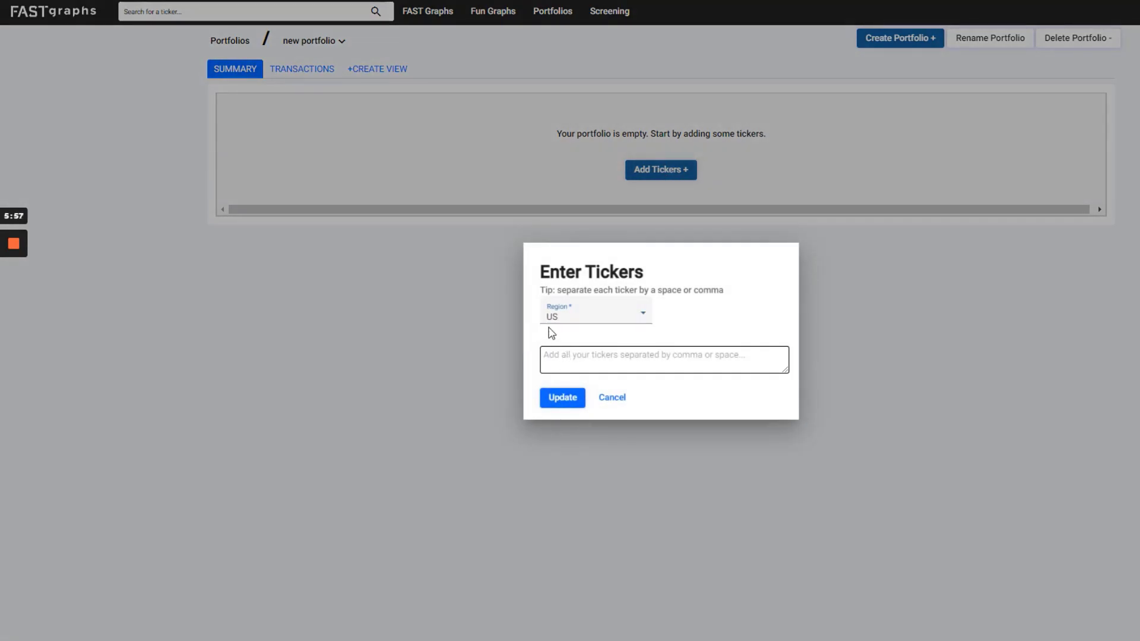
pyautogui.write('ab')
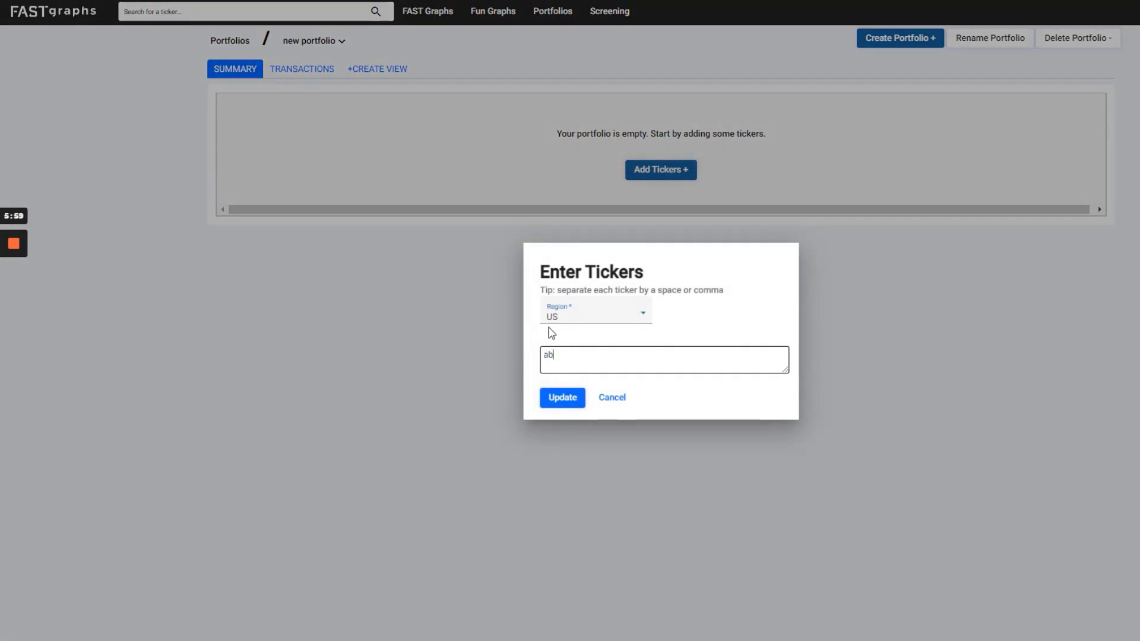
pyautogui.write('c amgn amp')
pyautogui.click(561, 398)
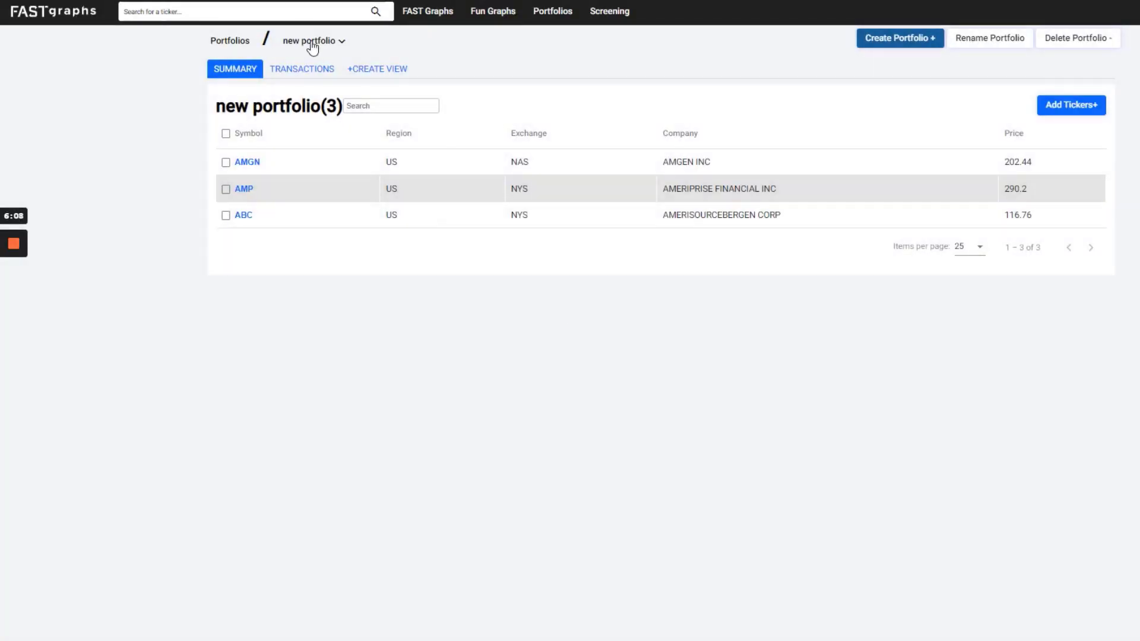
# - Delete only the AMGN ticker from the new portfolio and confirm its removal
pyautogui.click(225, 161)
pyautogui.click(226, 190)
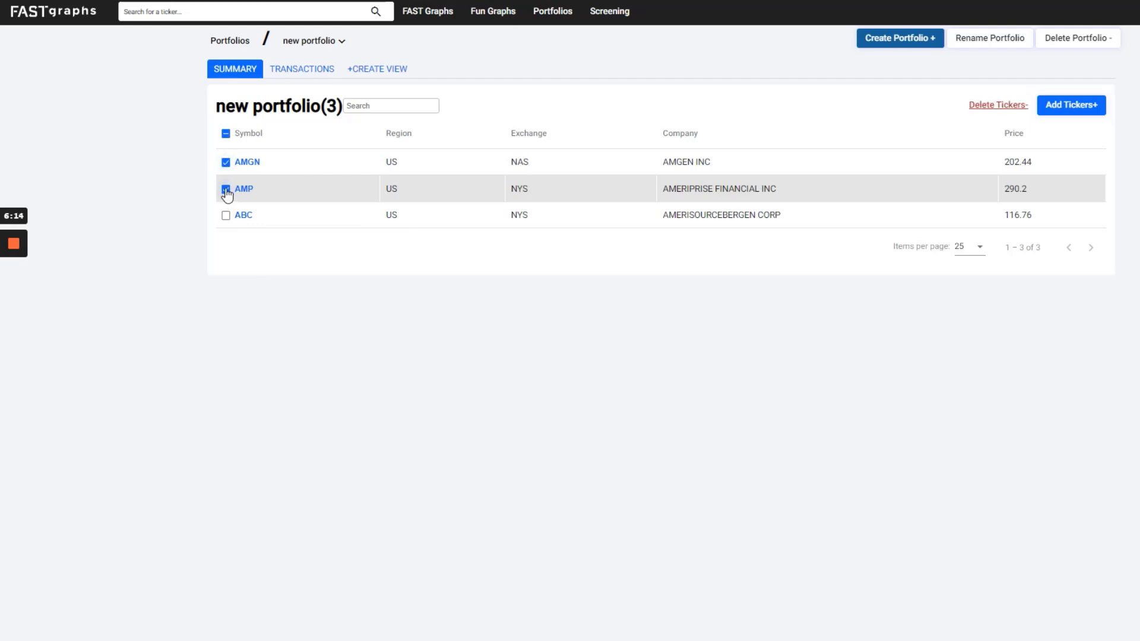
pyautogui.click(227, 190)
pyautogui.click(225, 162)
pyautogui.click(226, 162)
pyautogui.click(983, 108)
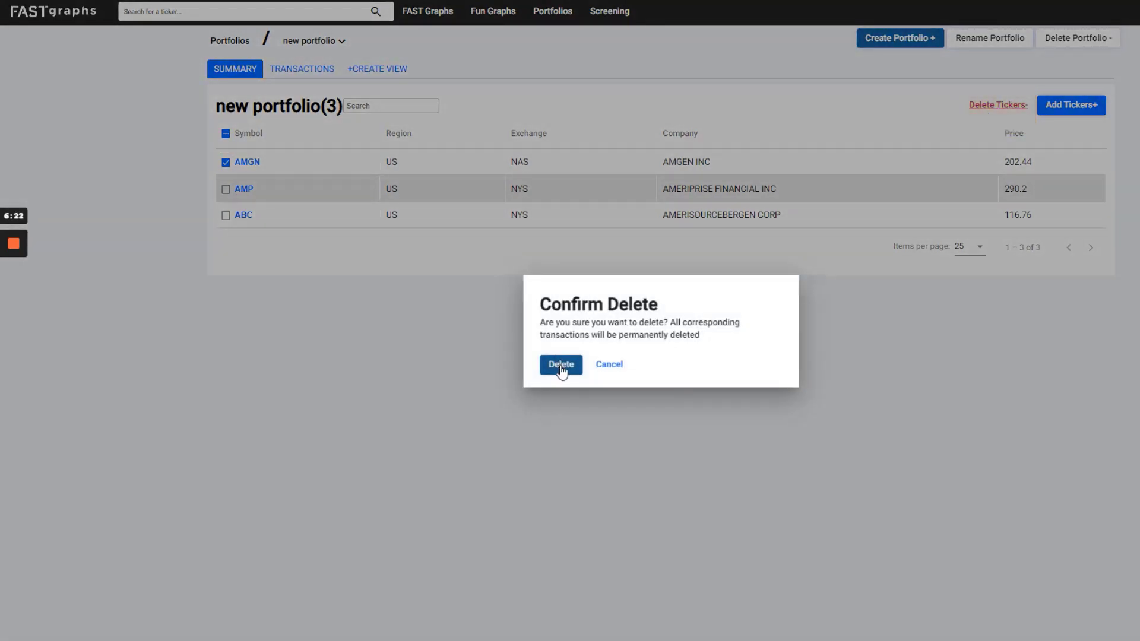
pyautogui.click(562, 365)
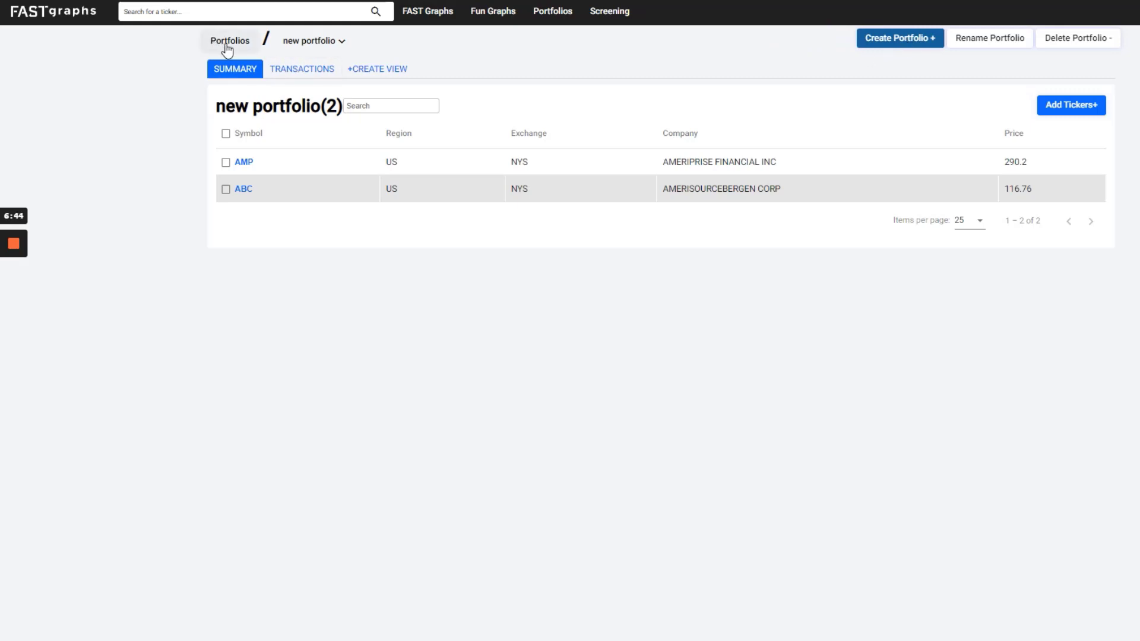
# - Rename the portfolio as "new portfolio - demo"
pyautogui.click(962, 41)
pyautogui.click(640, 322)
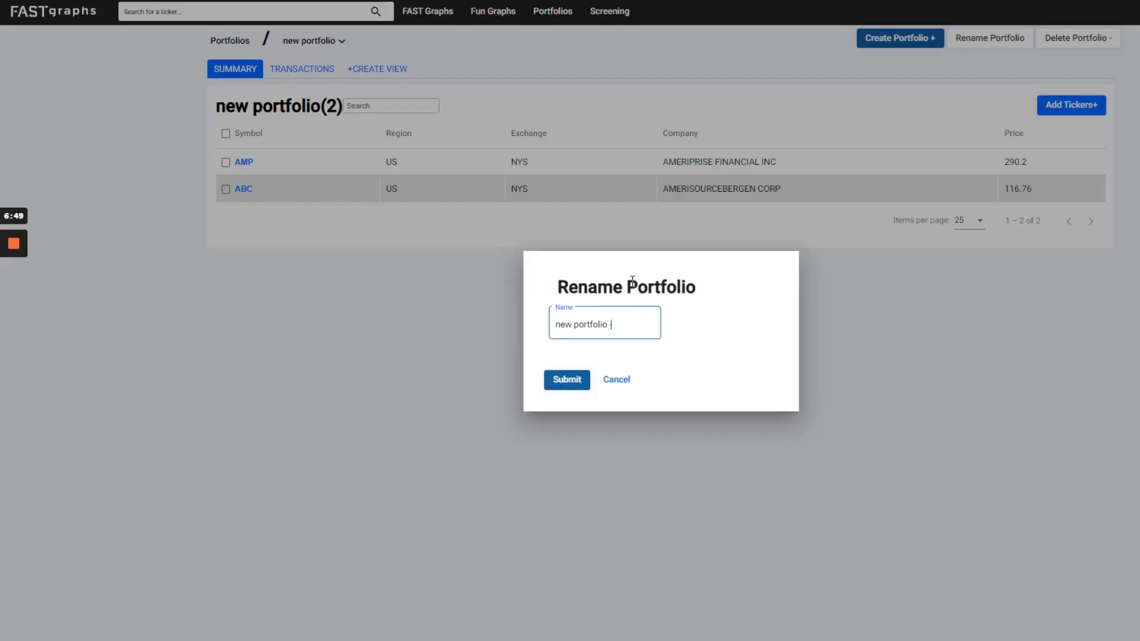
pyautogui.write('- demo')
pyautogui.click(566, 380)
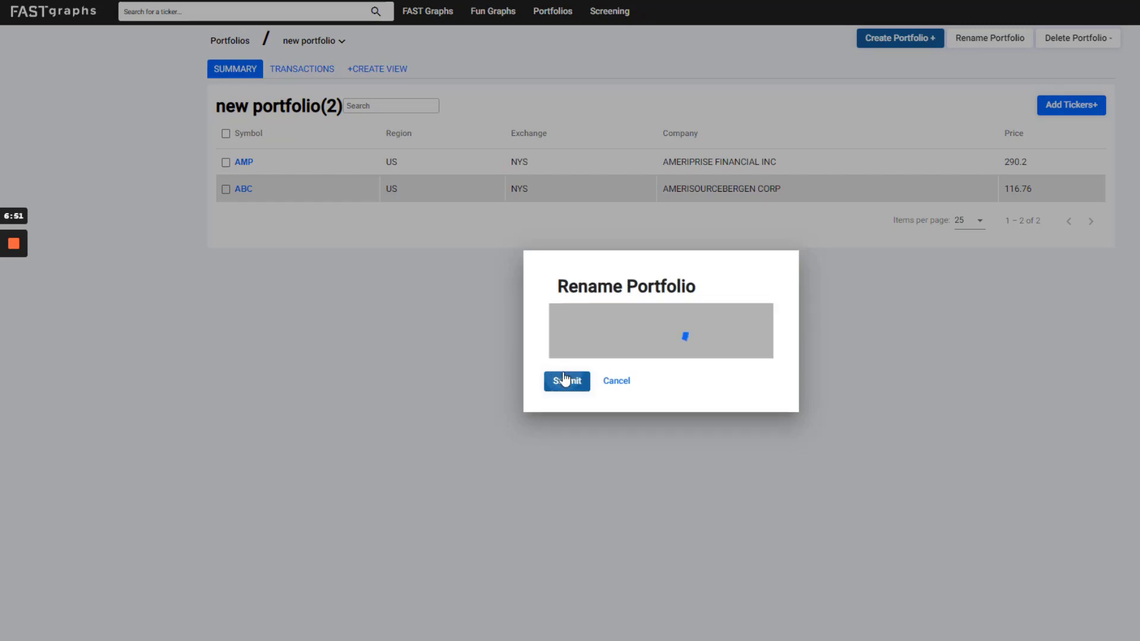
pyautogui.moveTo(254, 106); pyautogui.dragTo(389, 122)
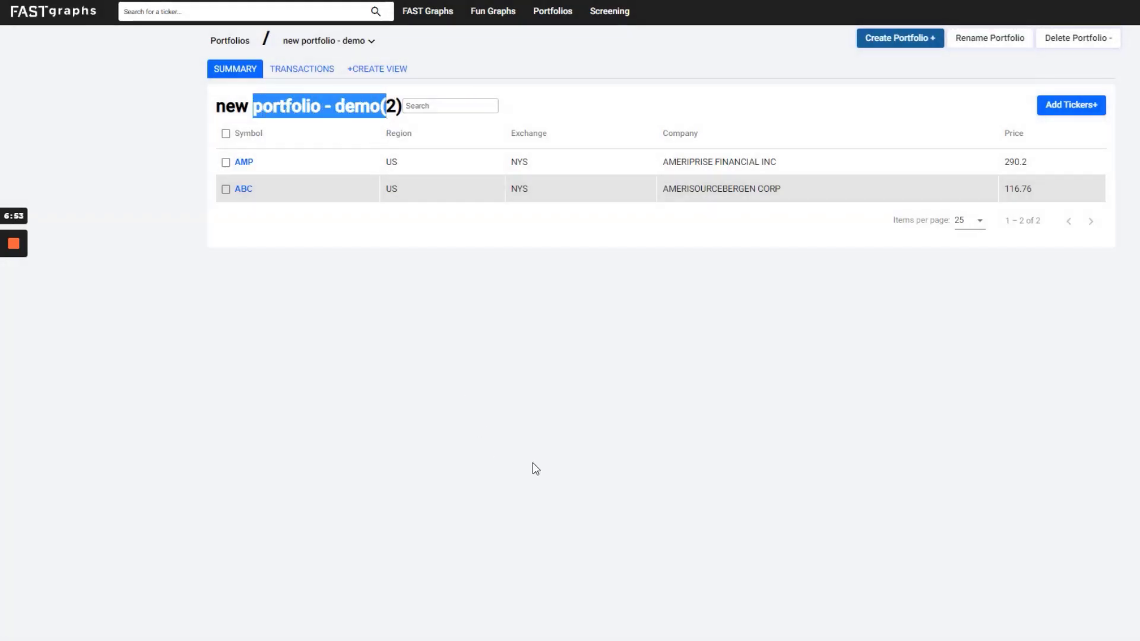
pyautogui.click(563, 460)
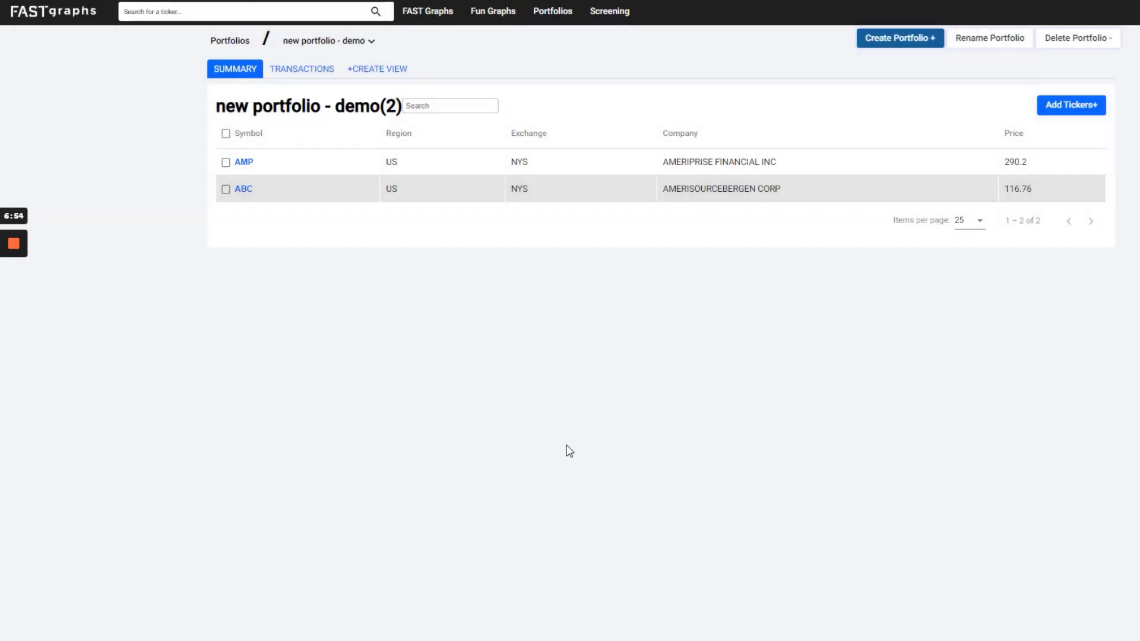
# - Open the portfolio's deletion confirmation, read its warning text and dismiss it without deleting
pyautogui.click(1083, 47)
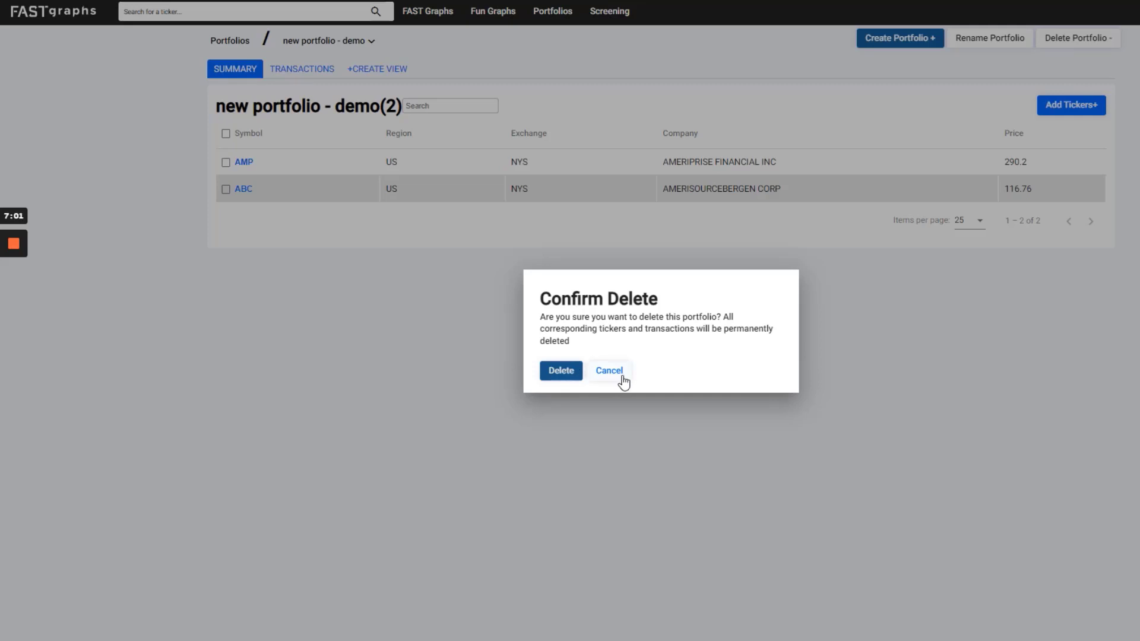
pyautogui.moveTo(587, 344); pyautogui.dragTo(540, 316)
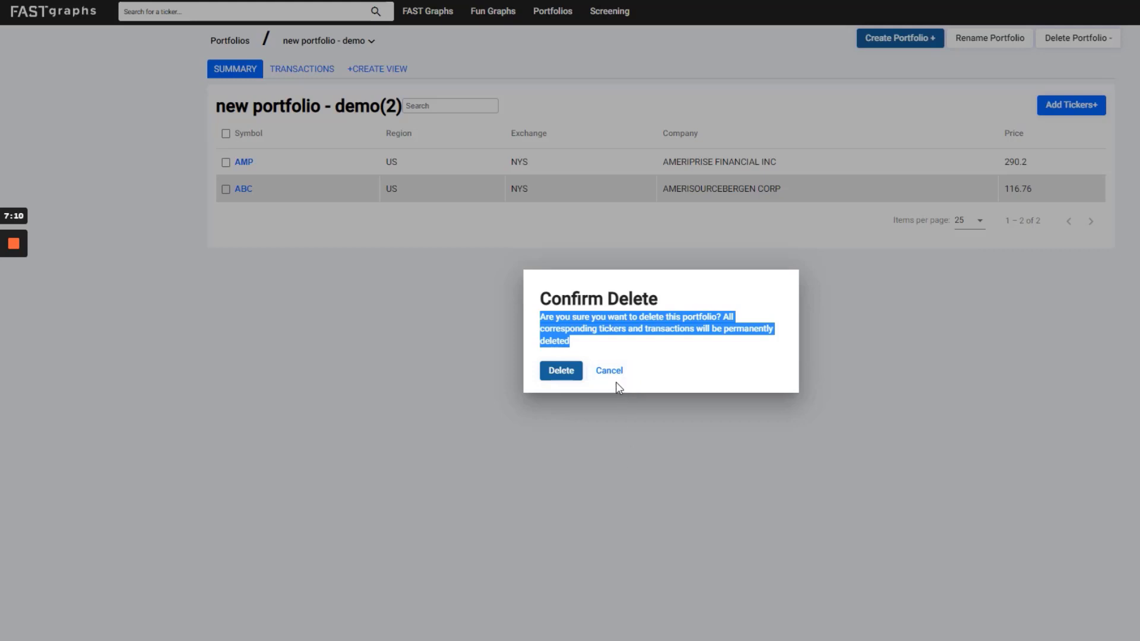
pyautogui.click(625, 489)
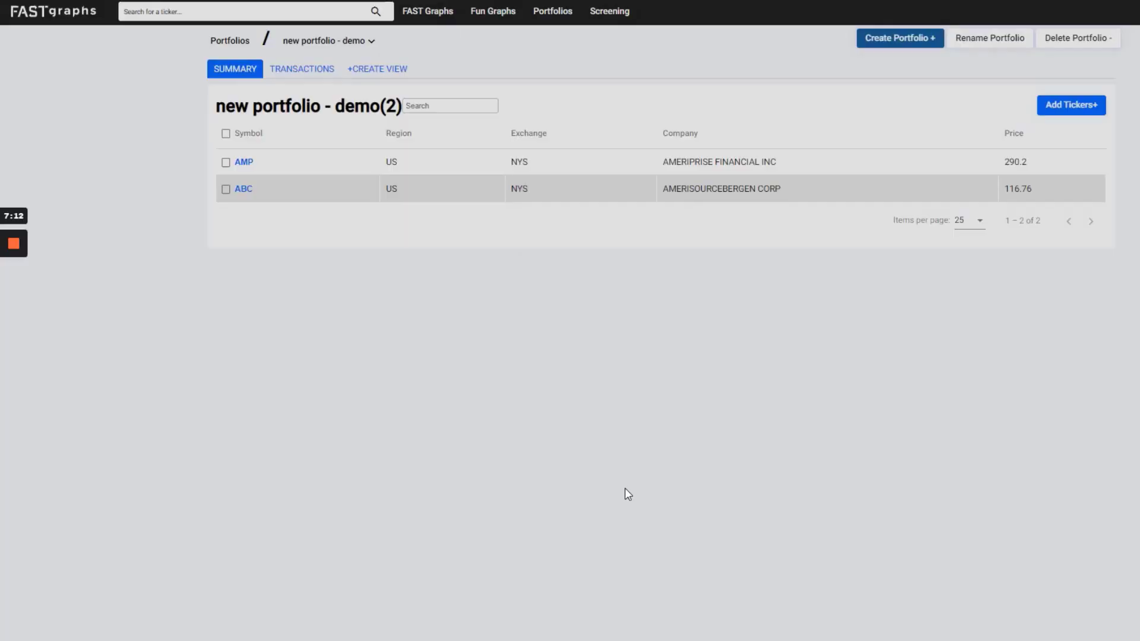
# - View the portfolio's transactions, look at the transaction entry form for Ameriprise Financial and close it
pyautogui.click(299, 70)
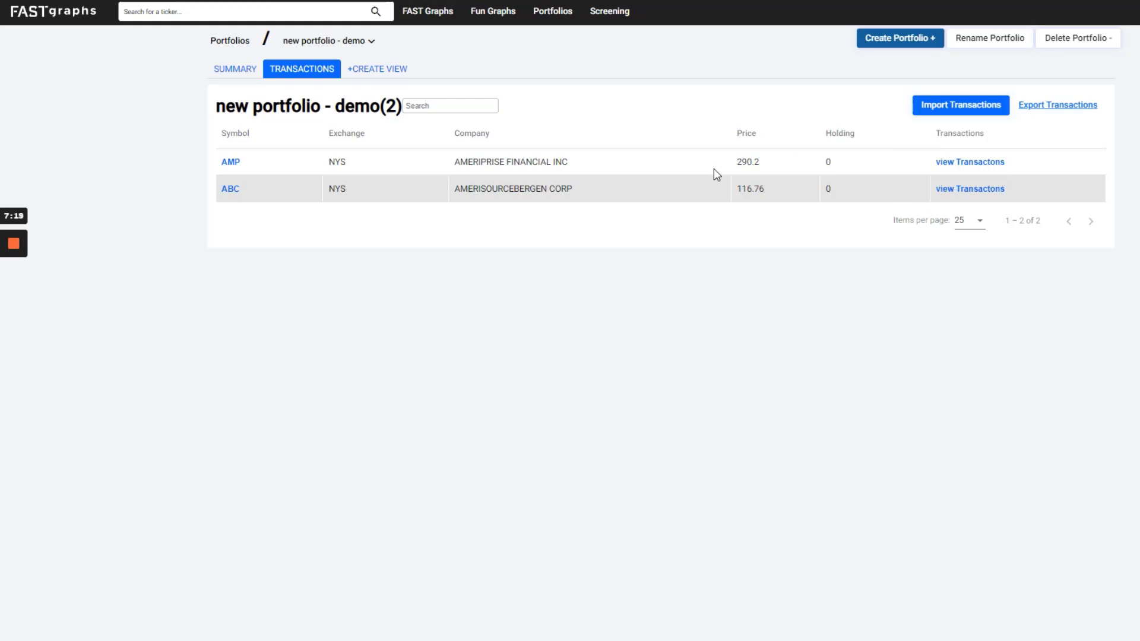
pyautogui.click(984, 165)
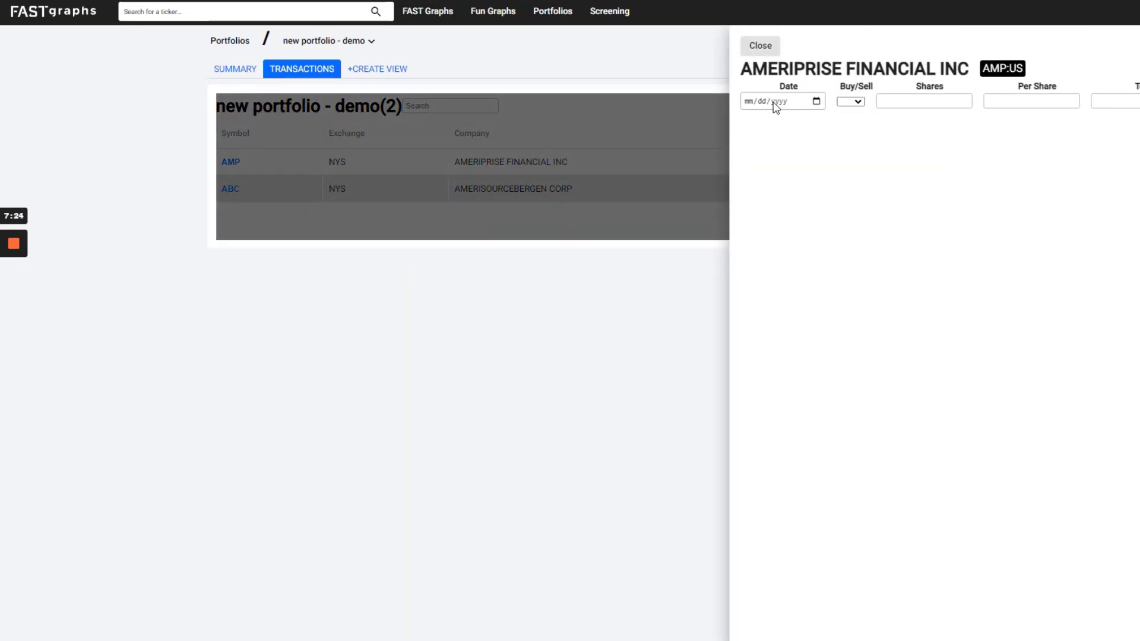
pyautogui.click(776, 55)
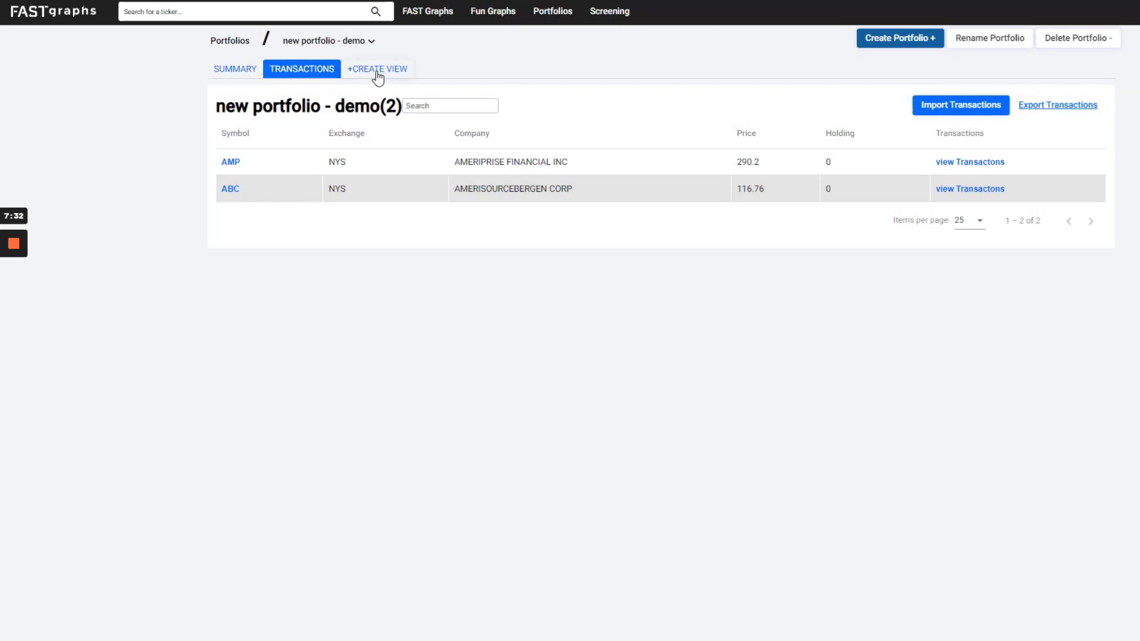
pyautogui.click(378, 70)
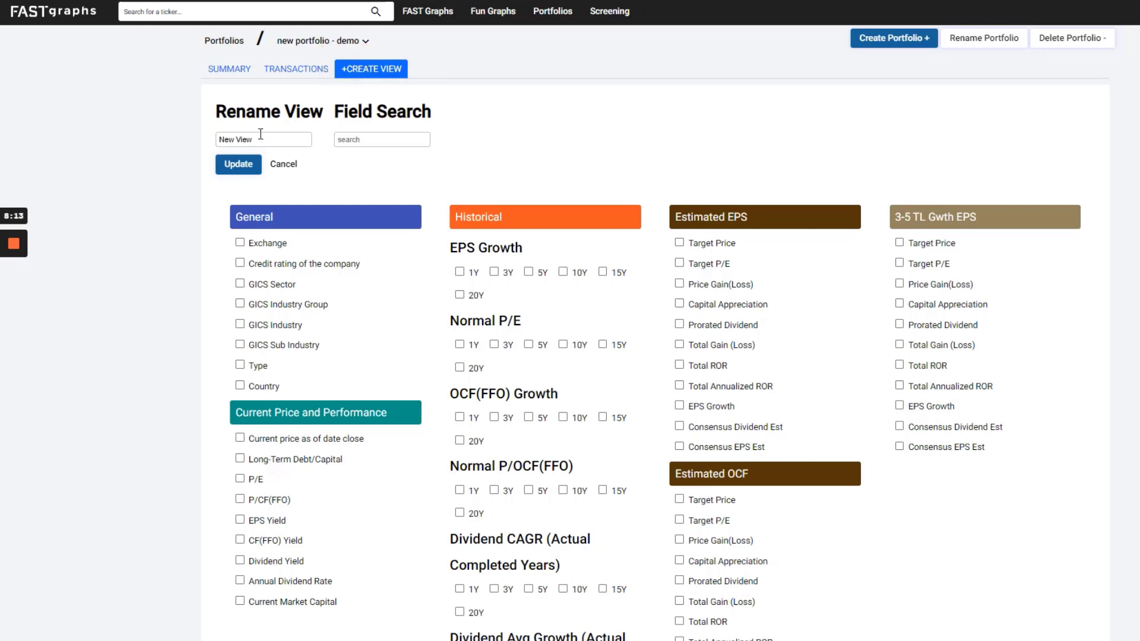
pyautogui.moveTo(259, 140); pyautogui.dragTo(158, 142)
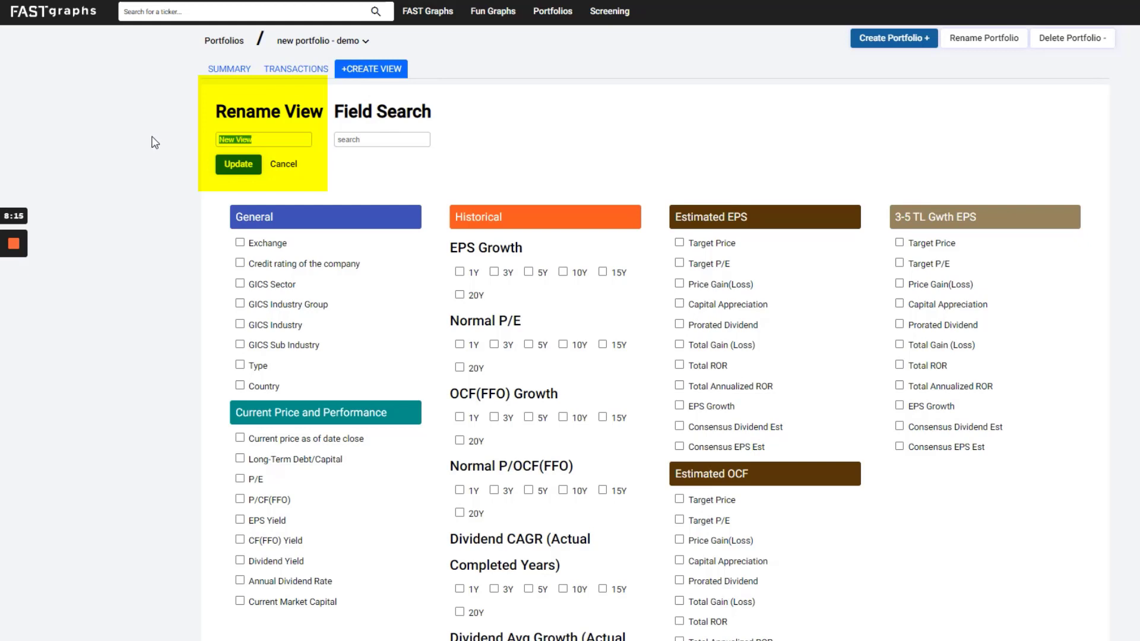
pyautogui.write('histor')
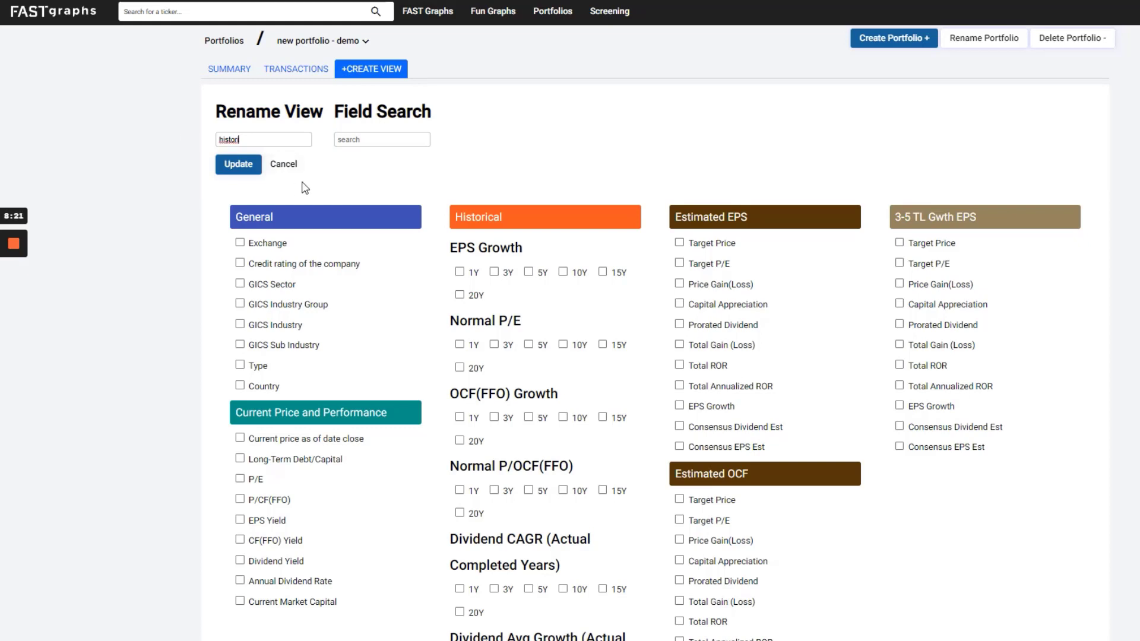
pyautogui.write('i')
pyautogui.hotkey('ctrl', 'a')
pyautogui.press('BackSpace')
# - Return to the portfolio list and open the "best contenders" portfolio from My Portfolios
pyautogui.click(559, 14)
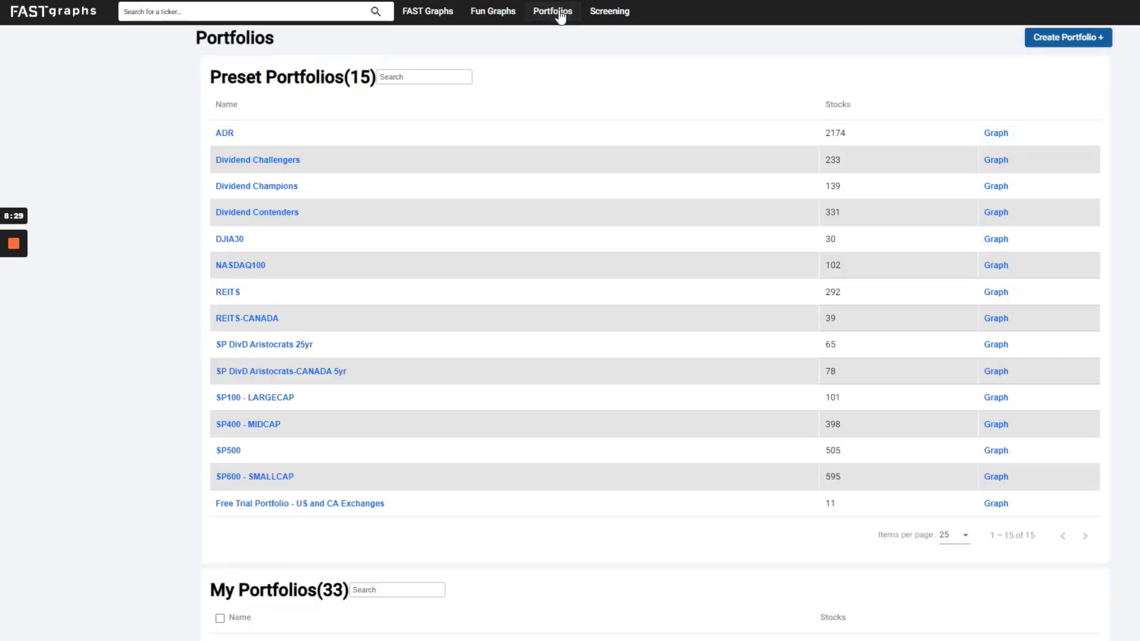
pyautogui.scroll(-10, 396, 324)
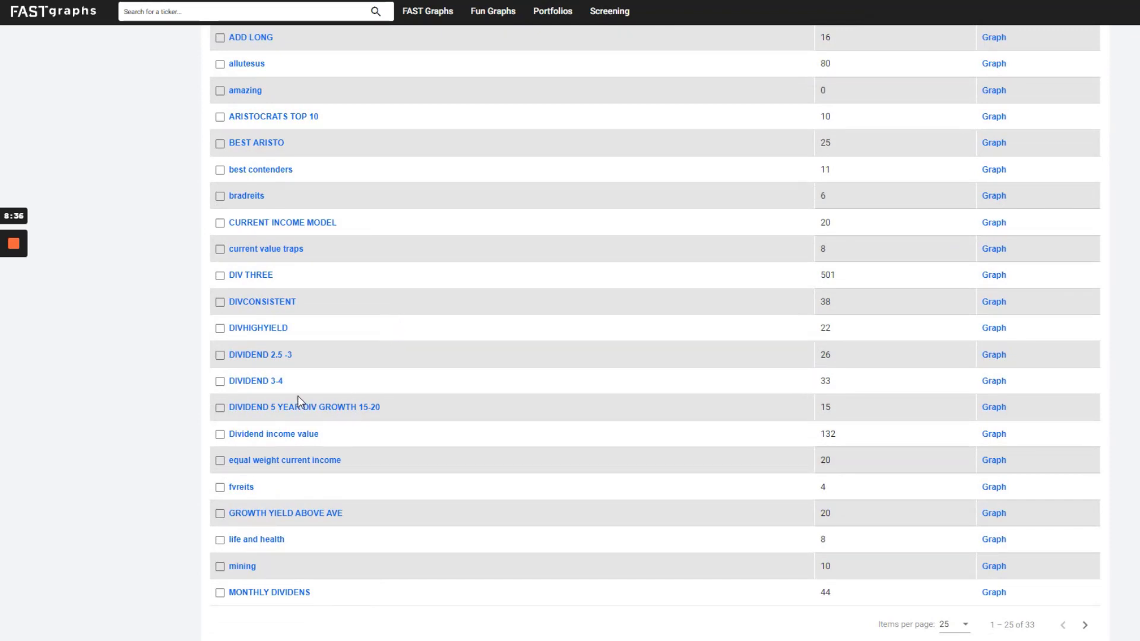
pyautogui.scroll(1, 298, 396)
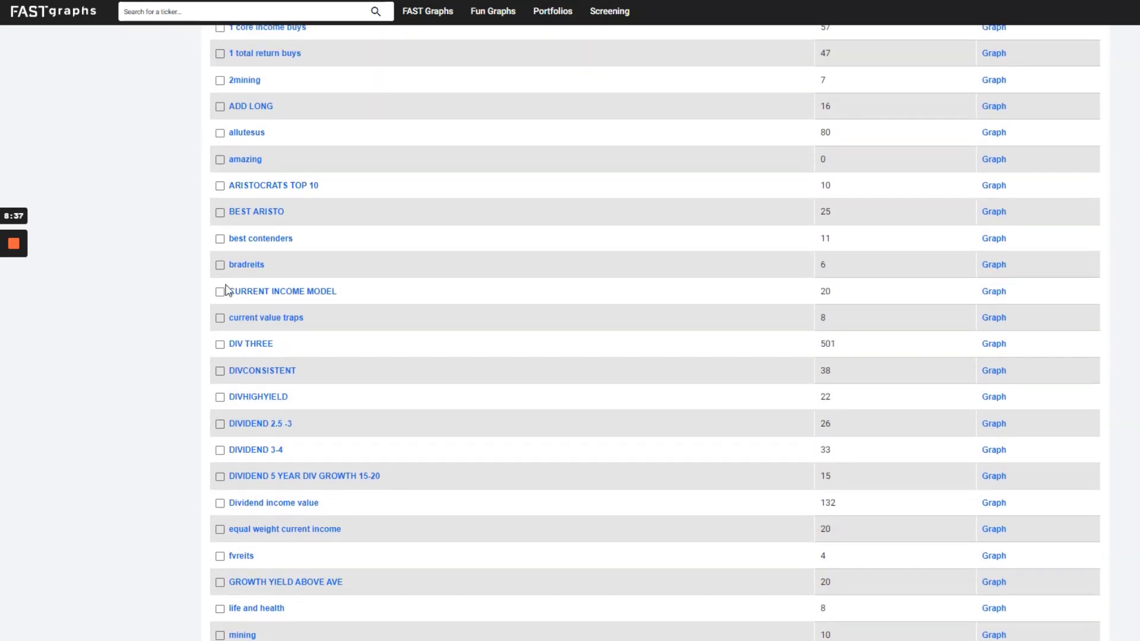
pyautogui.click(245, 243)
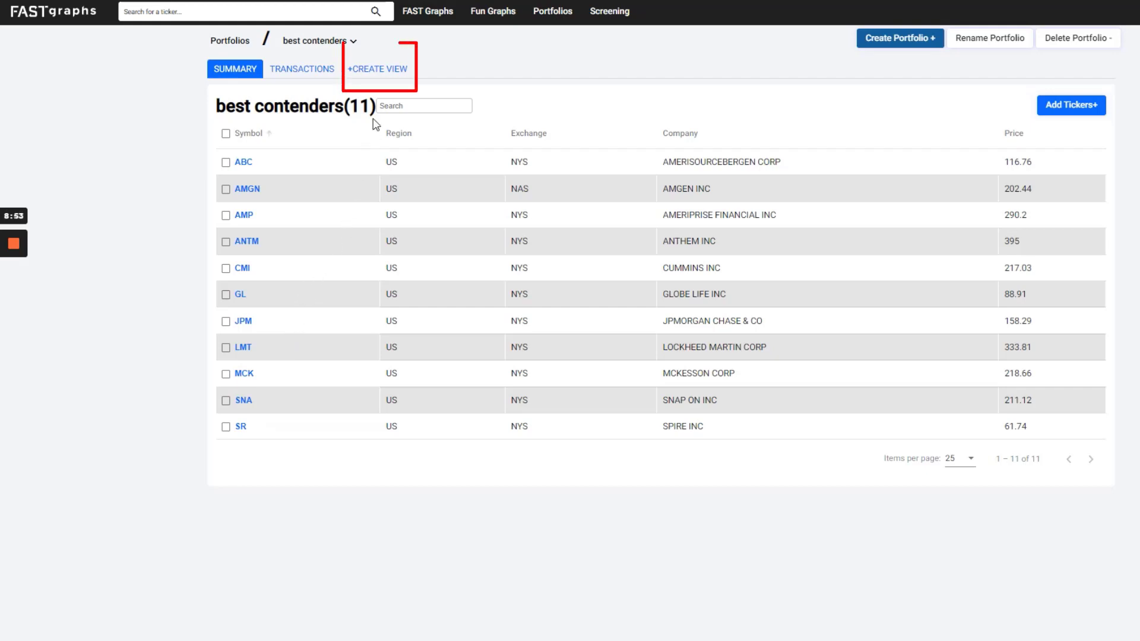
# - Start a new view named "historic" and include EPS Growth for 3Y, 5Y, 10Y and 15Y
pyautogui.click(386, 70)
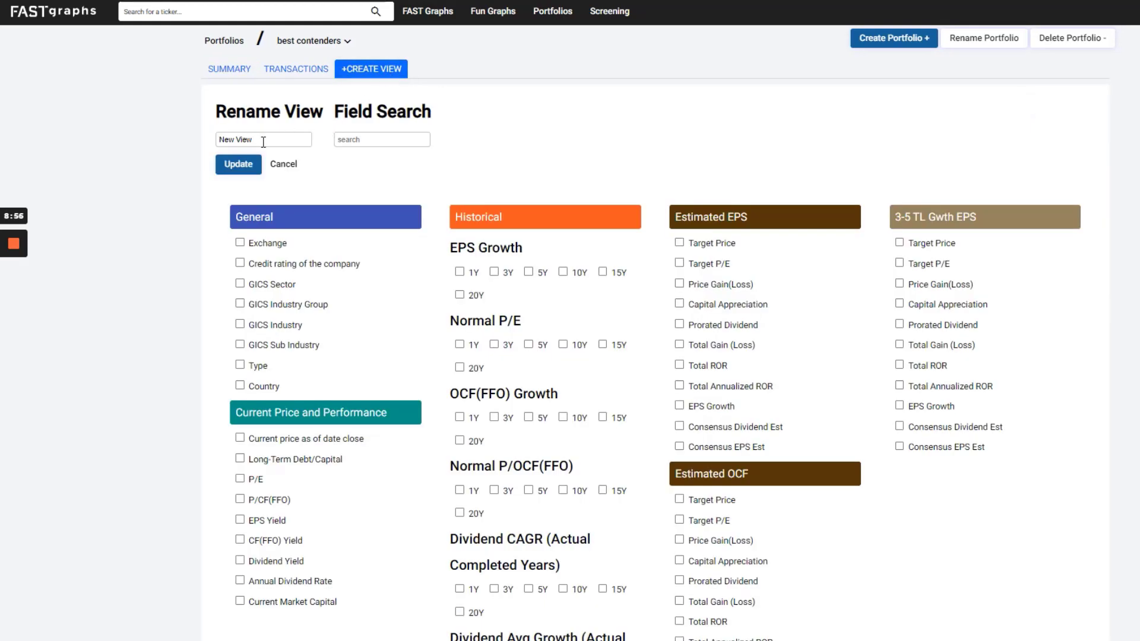
pyautogui.moveTo(263, 142); pyautogui.dragTo(186, 140)
pyautogui.write('H')
pyautogui.click(504, 274)
pyautogui.click(530, 275)
pyautogui.click(567, 279)
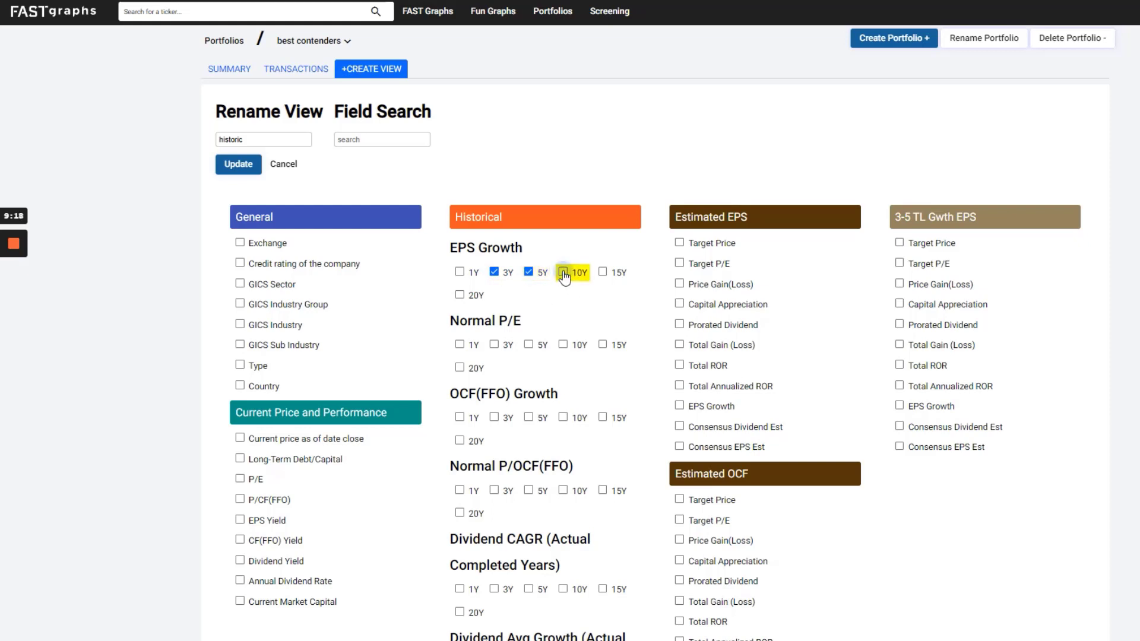
pyautogui.click(606, 277)
# - Add Dividend CAGR for 3Y, 5Y, 10Y and 15Y to the historic view, save it and look across its result table
pyautogui.scroll(-2, 555, 319)
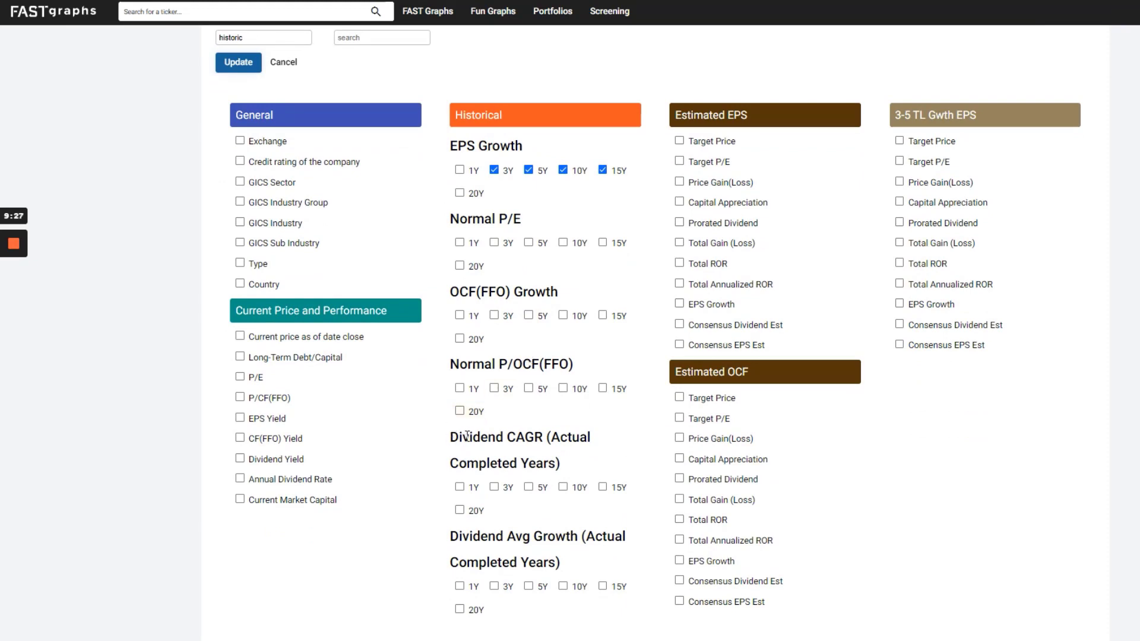
pyautogui.click(494, 487)
pyautogui.click(528, 491)
pyautogui.click(563, 490)
pyautogui.click(601, 488)
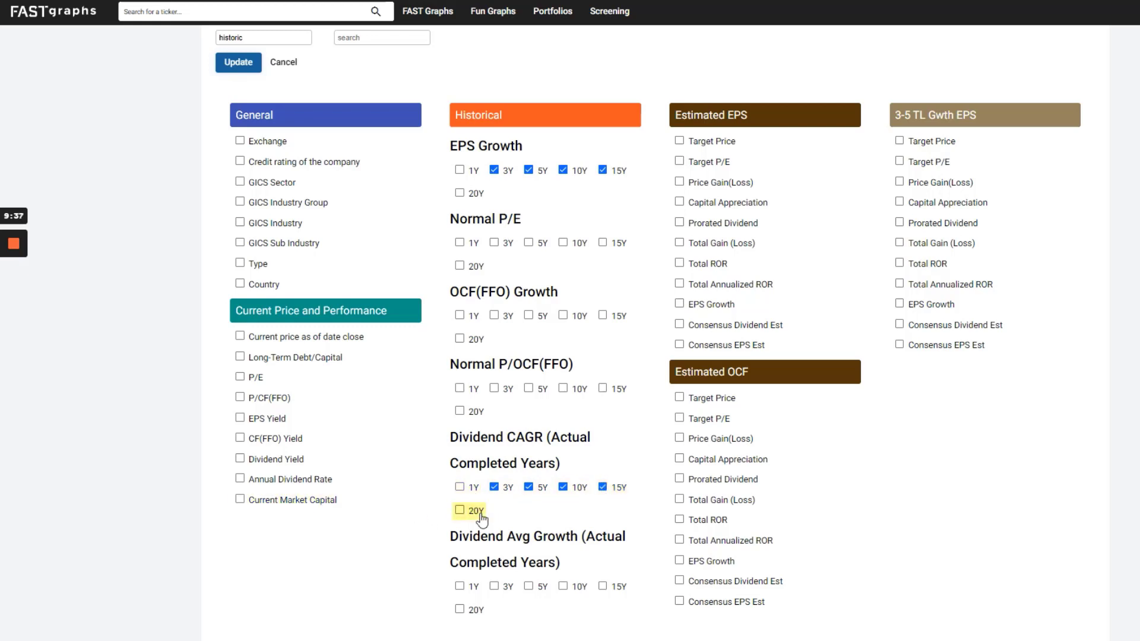
pyautogui.scroll(1, 438, 476)
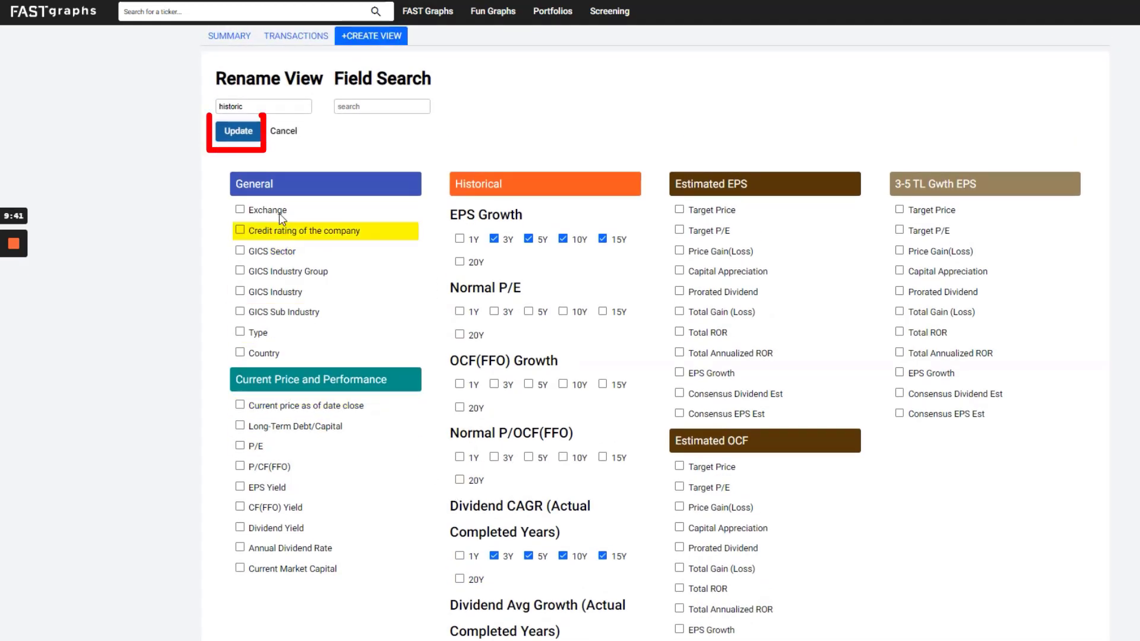
pyautogui.click(238, 133)
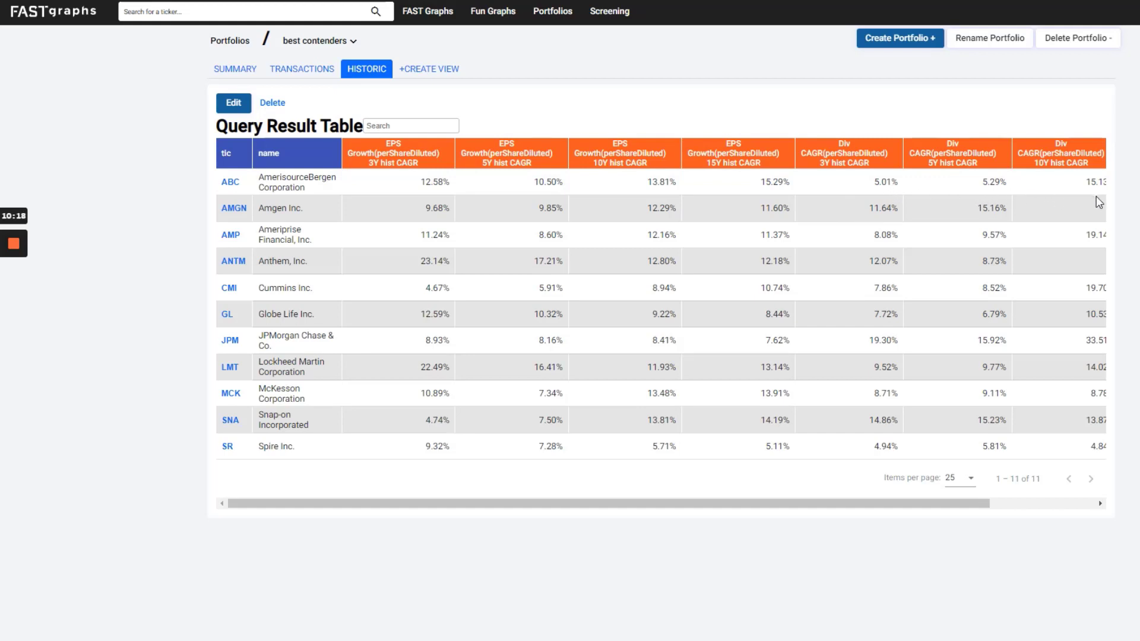
pyautogui.moveTo(918, 503); pyautogui.dragTo(1041, 497)
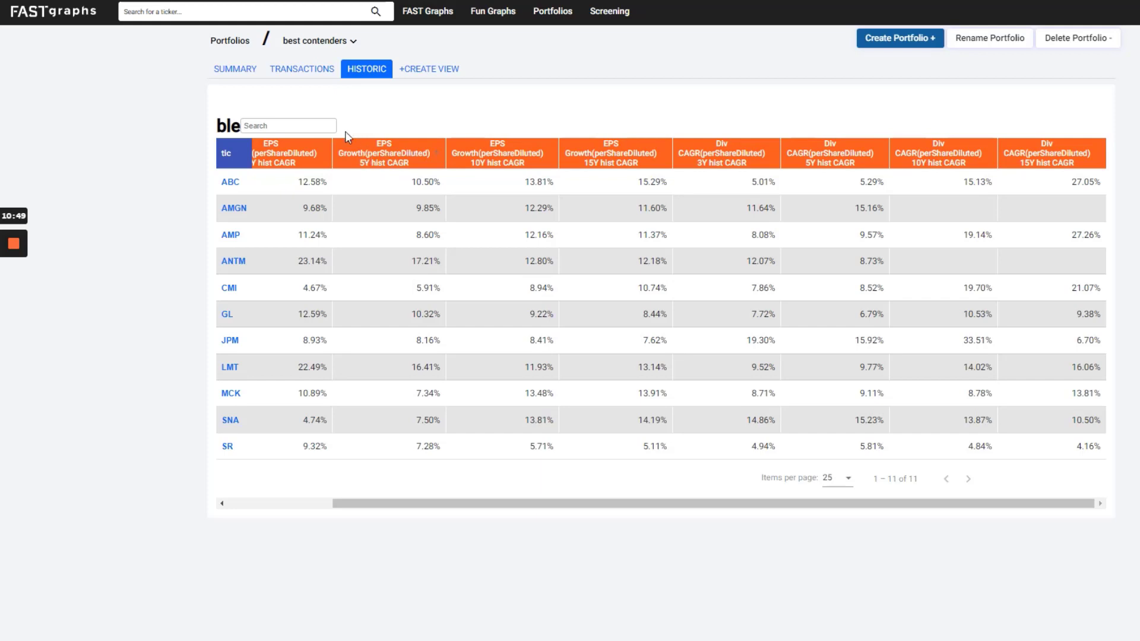
# - Start another view named "valuation" and include GICS Sector, Credit rating of the company and GICS Sub Industry
pyautogui.click(440, 73)
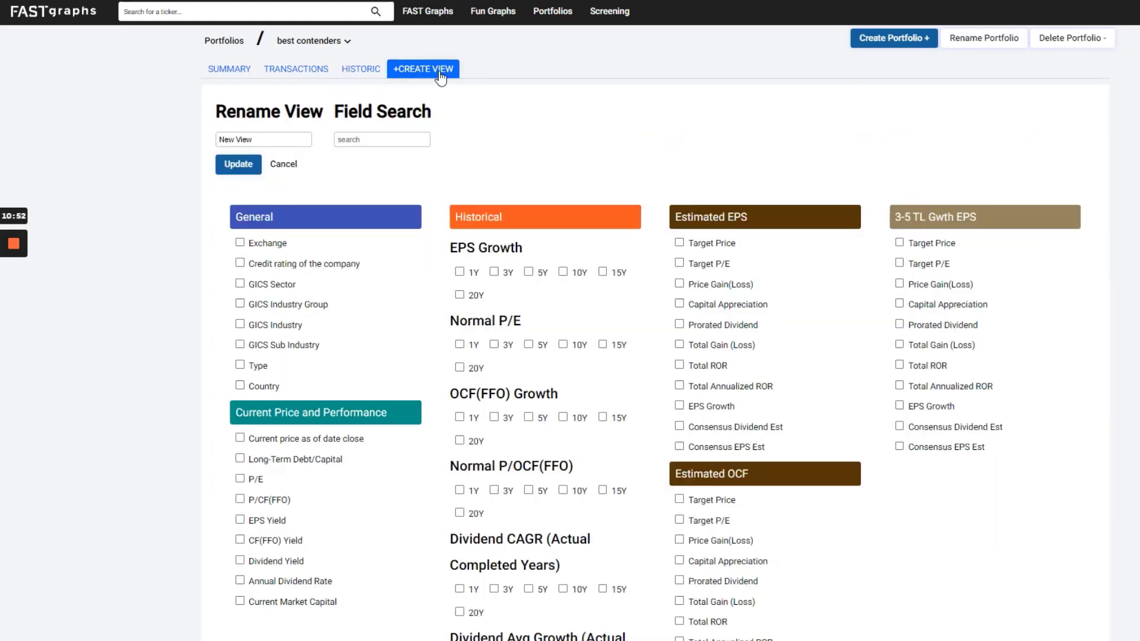
pyautogui.tripleClick(256, 139)
pyautogui.write('valuation')
pyautogui.click(242, 284)
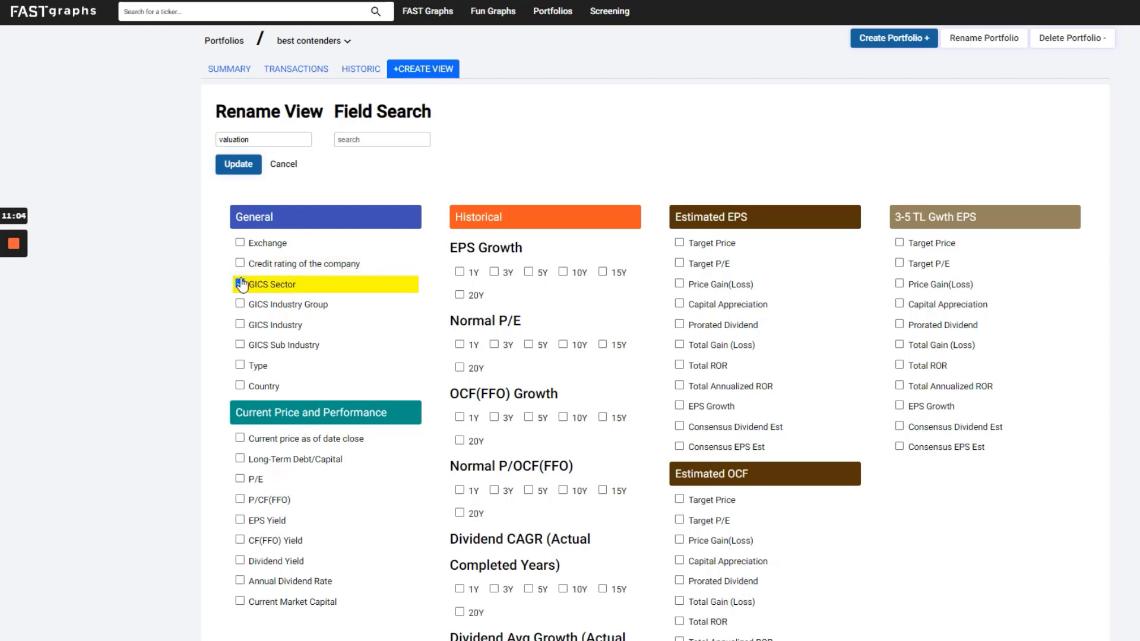
pyautogui.click(240, 263)
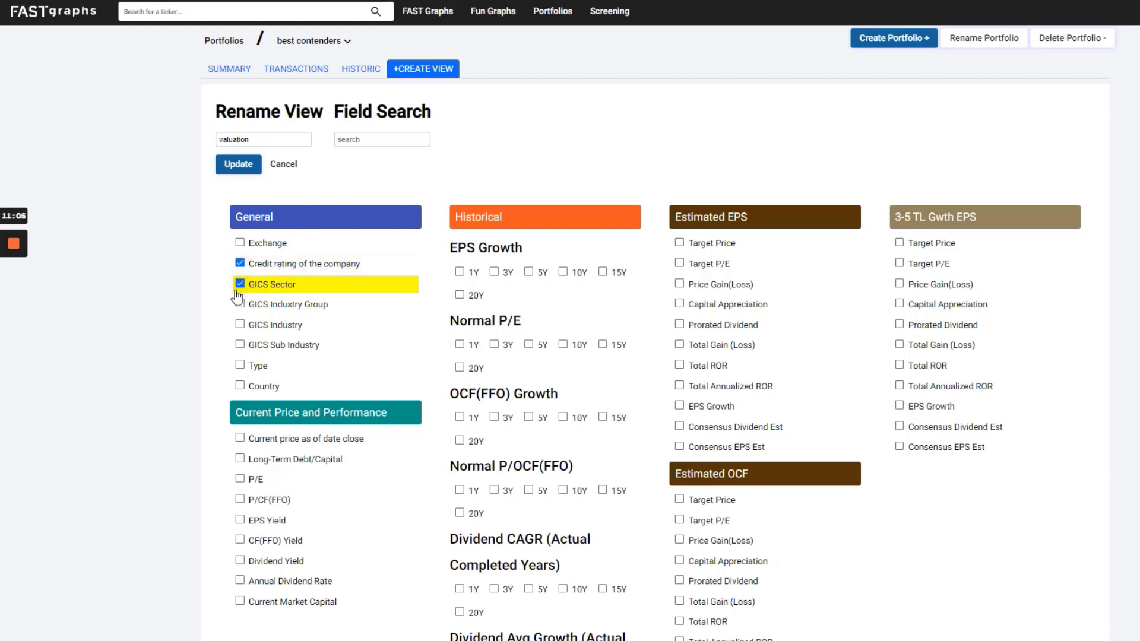
pyautogui.click(240, 344)
# - Add P/E, P/CF(FFO), EPS Yield, CF(FFO) Yield and Dividend Yield to the valuation view and save it
pyautogui.scroll(-1, 369, 327)
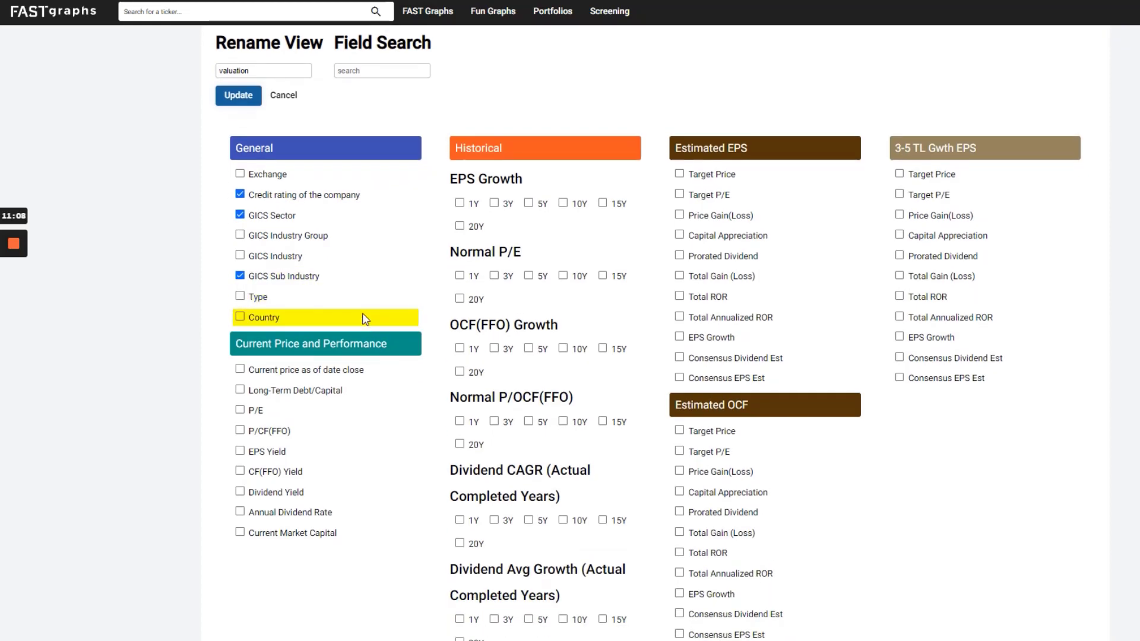
pyautogui.scroll(-1, 368, 326)
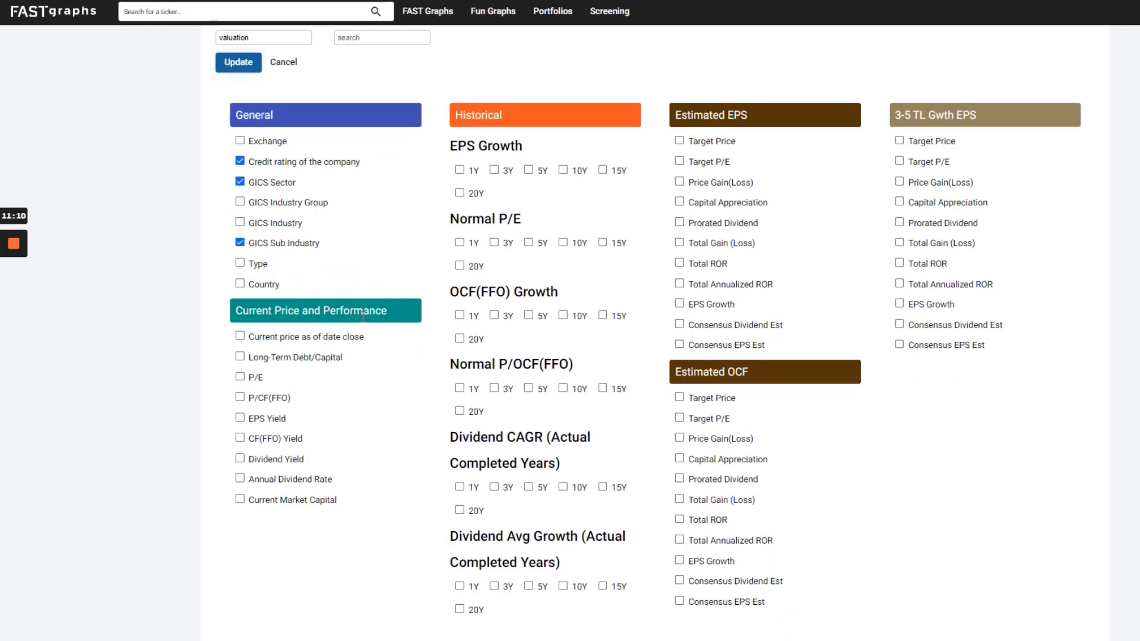
pyautogui.click(240, 377)
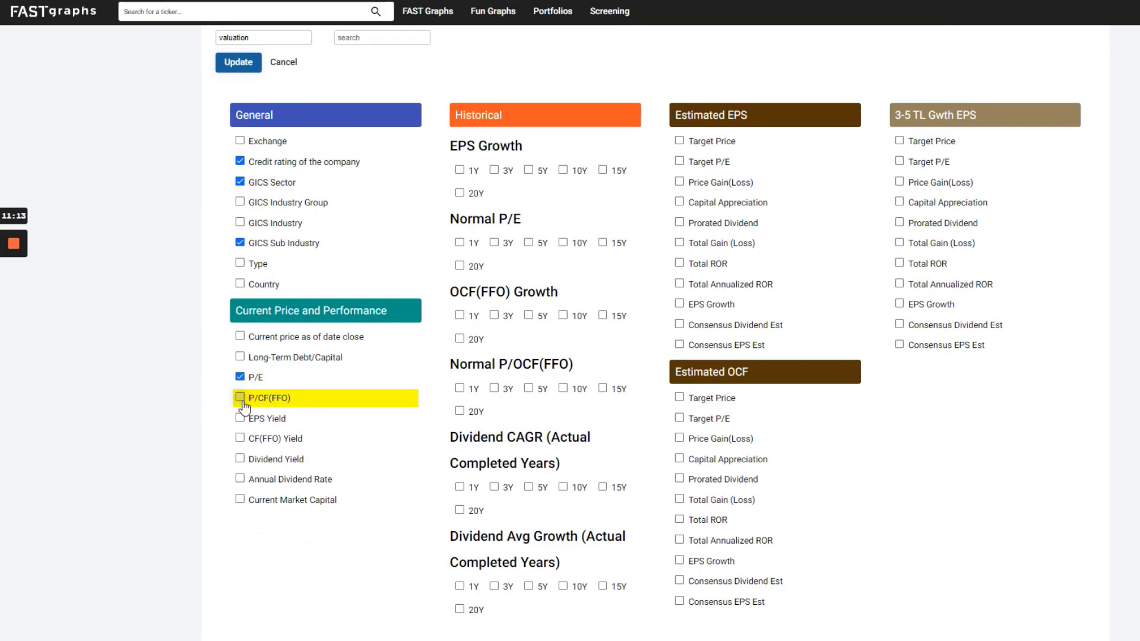
pyautogui.click(240, 398)
pyautogui.click(240, 420)
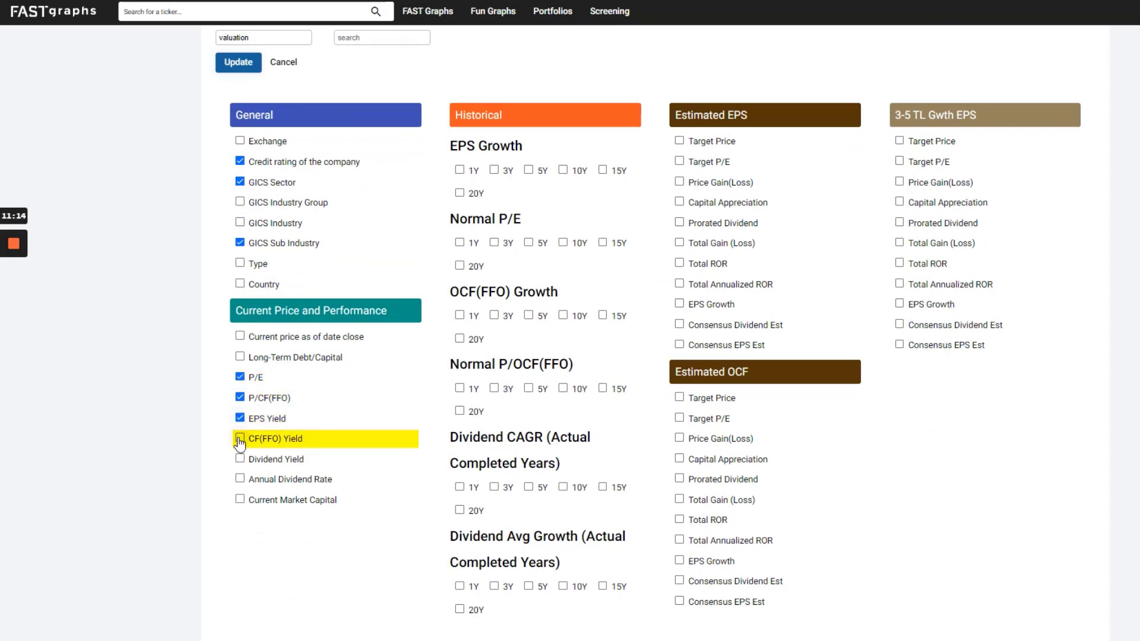
pyautogui.click(239, 438)
pyautogui.click(240, 460)
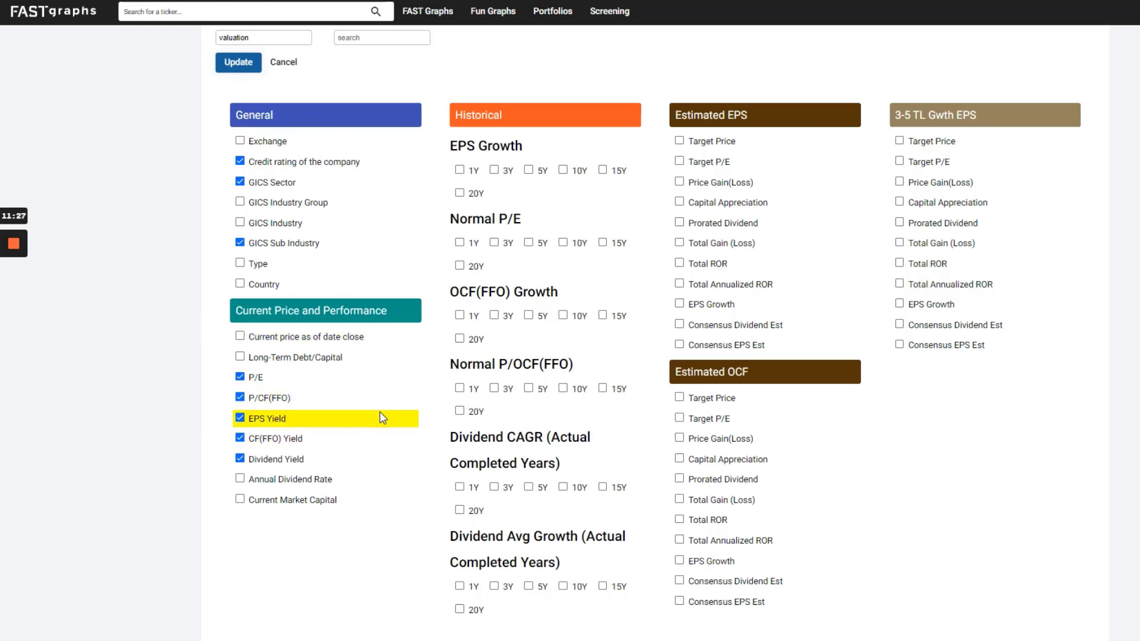
pyautogui.click(238, 63)
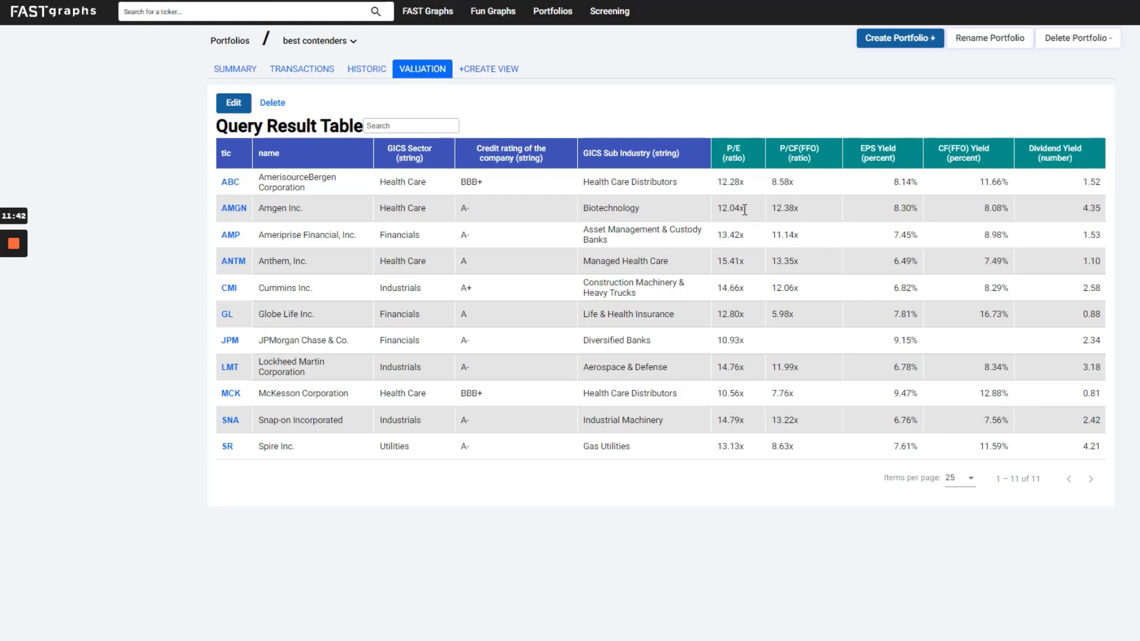
# - Sort the valuation table by P/E in both directions and by EPS Yield from highest, and return it to the default order
pyautogui.click(748, 162)
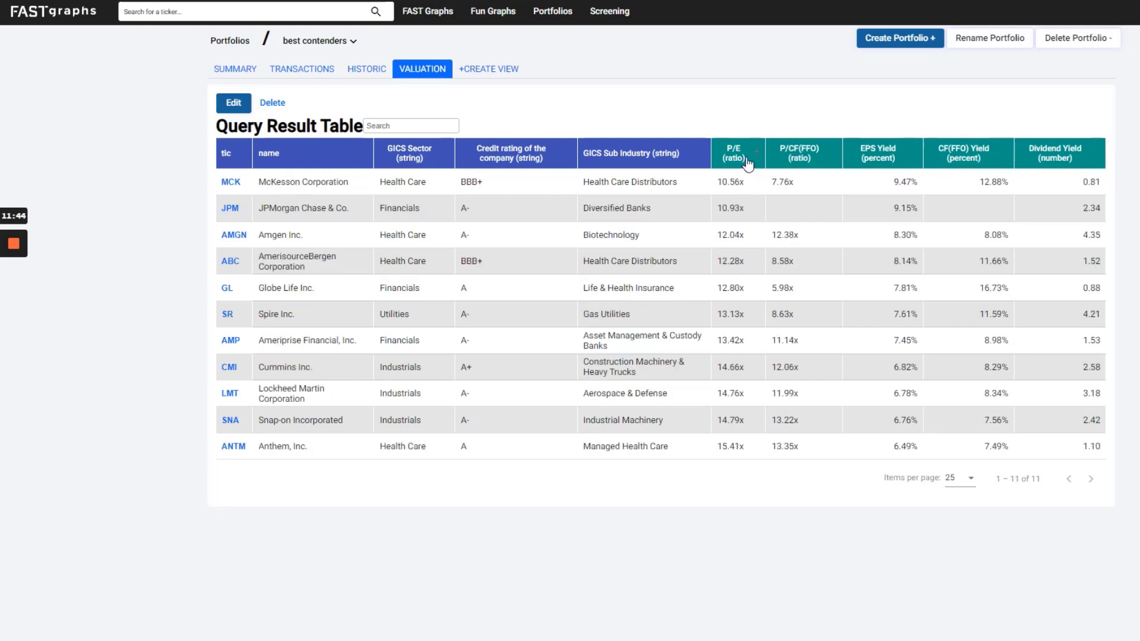
pyautogui.click(748, 164)
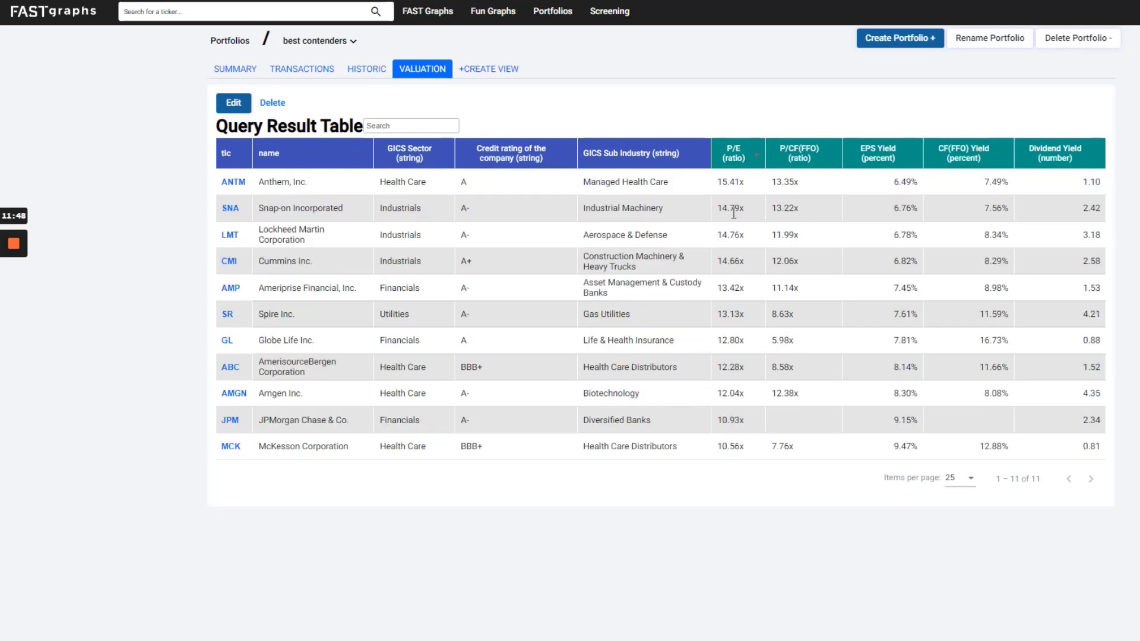
pyautogui.click(883, 161)
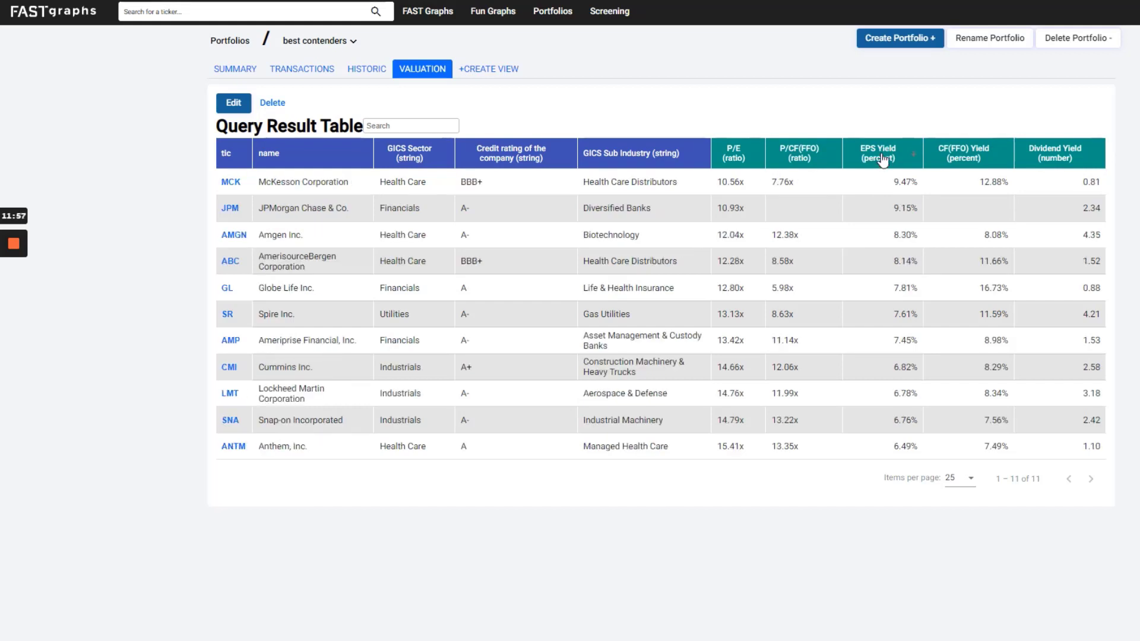
pyautogui.click(883, 159)
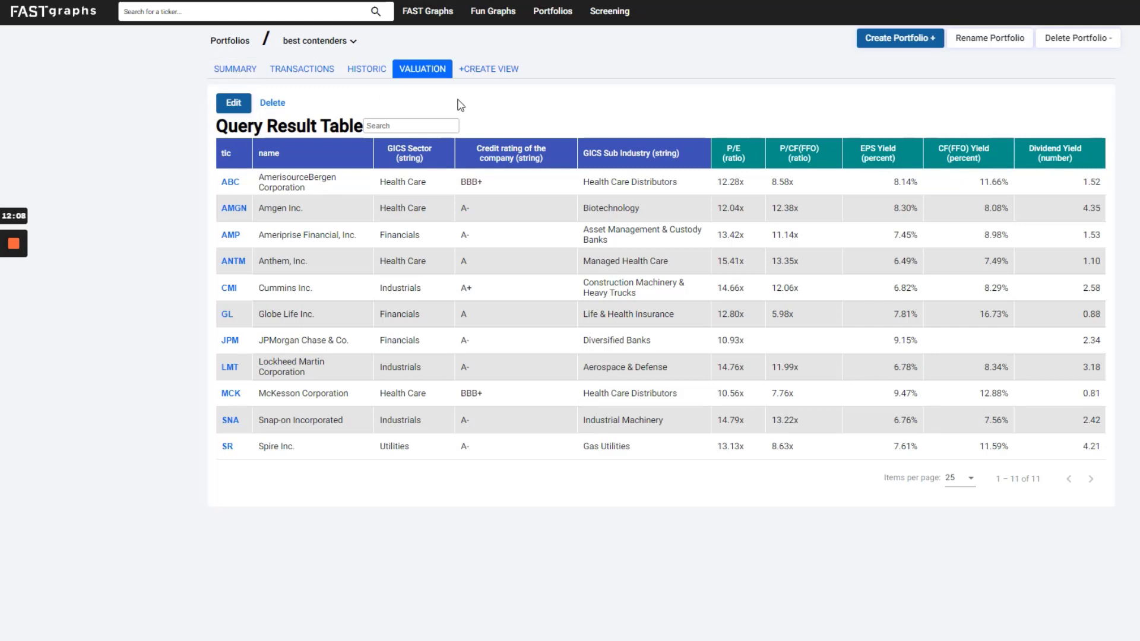
# - Review the portfolio's summary, transactions, historic and valuation views and the blank form for creating another view
pyautogui.click(237, 70)
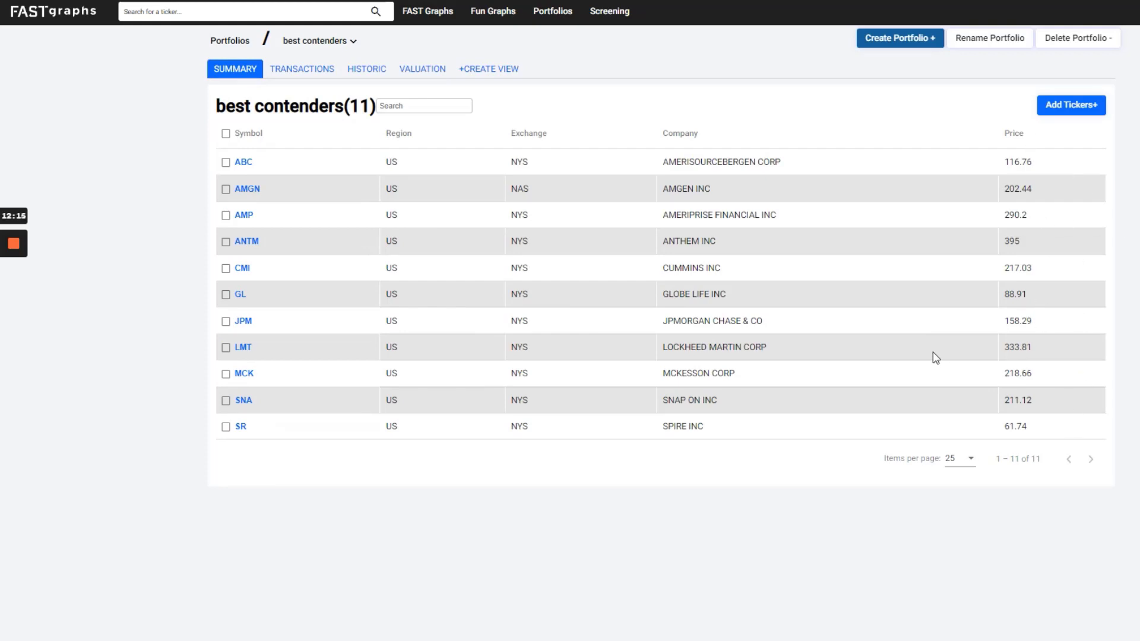
pyautogui.click(305, 72)
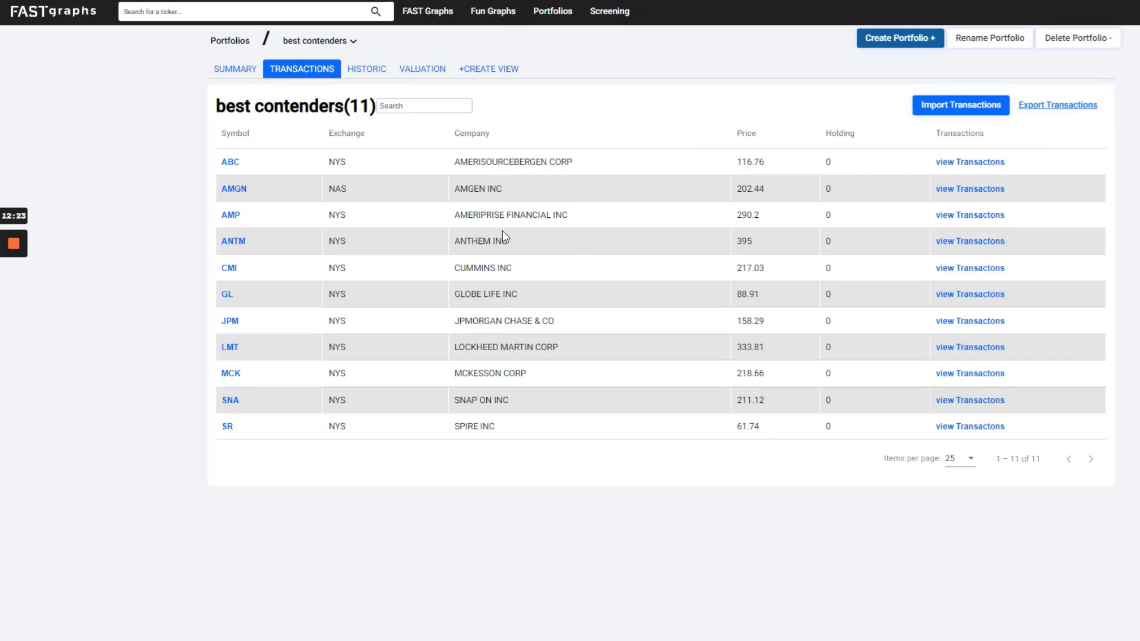
pyautogui.click(367, 70)
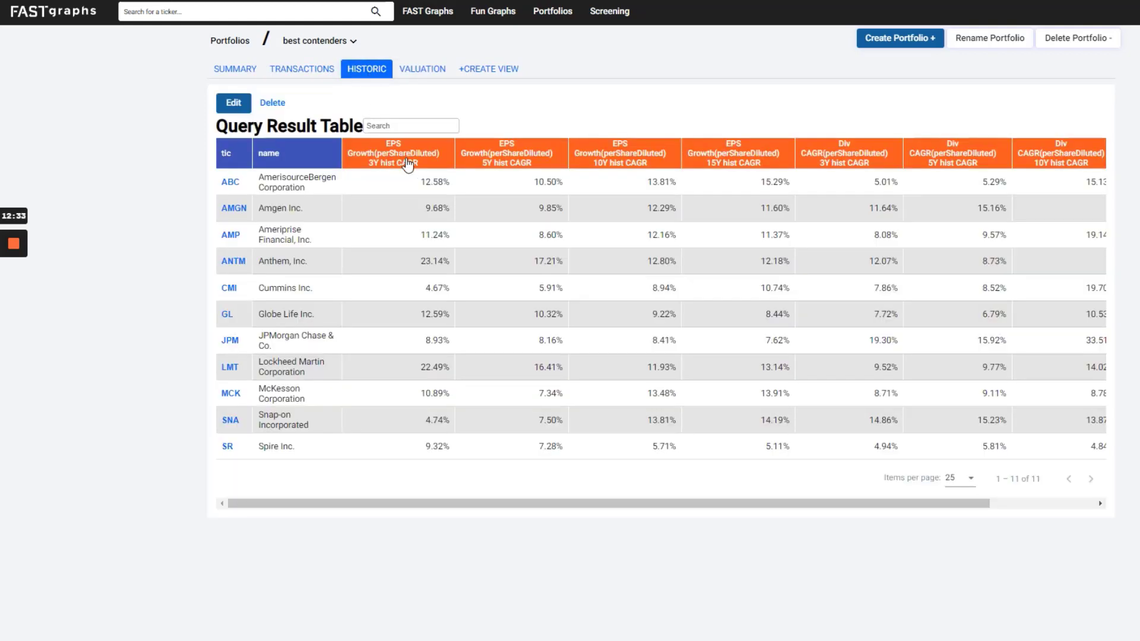
pyautogui.click(423, 71)
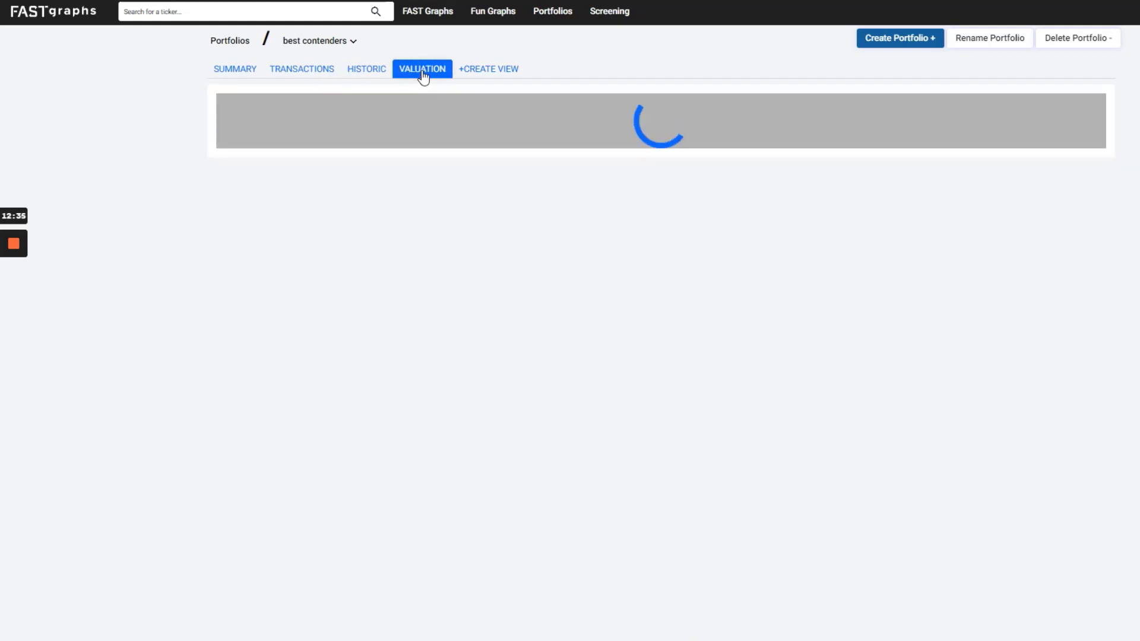
pyautogui.click(476, 76)
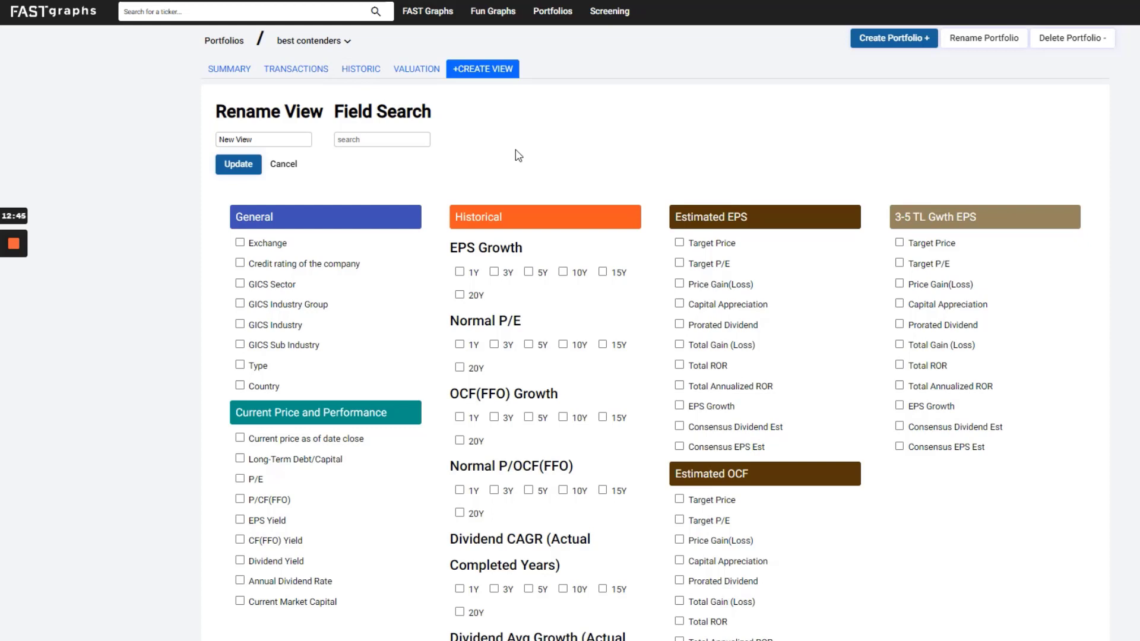
pyautogui.click(366, 73)
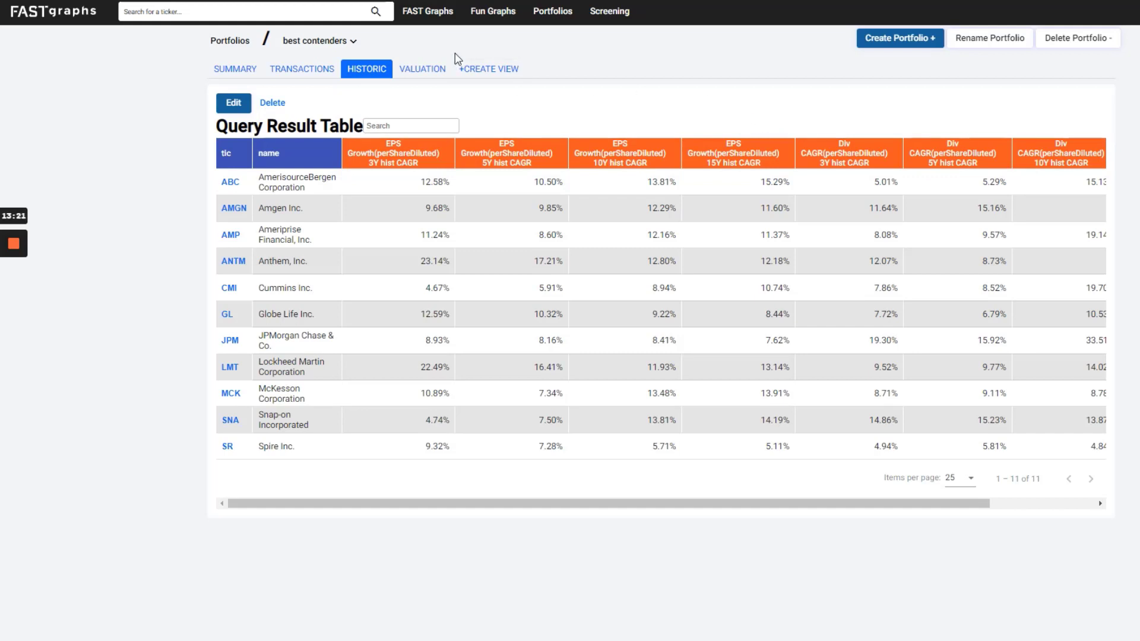
# - In the valuation view, move P/CF(FFO) directly after name and CF(FFO) Yield after GICS Sector, and sort by P/CF(FFO) descending
pyautogui.click(424, 70)
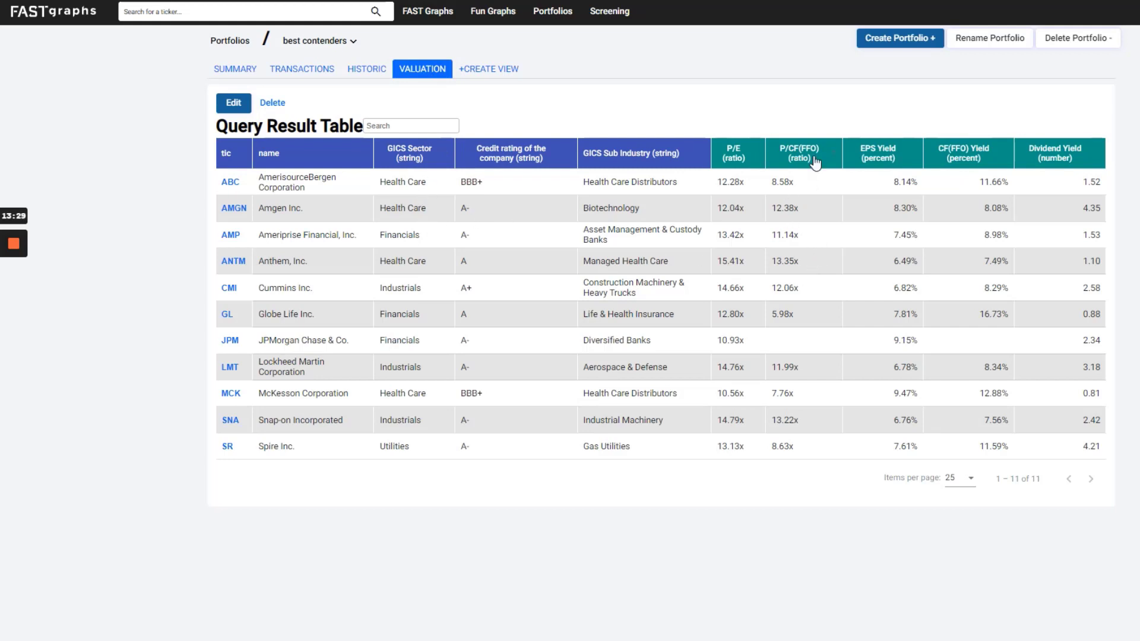
pyautogui.moveTo(815, 159); pyautogui.dragTo(426, 157)
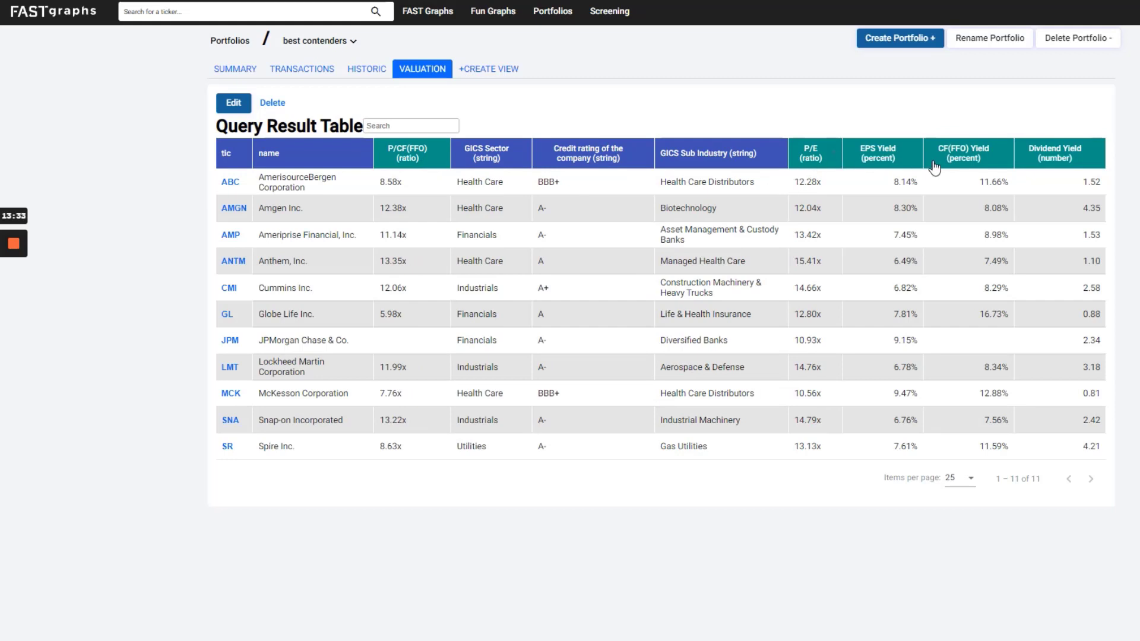
pyautogui.moveTo(986, 154); pyautogui.dragTo(603, 148)
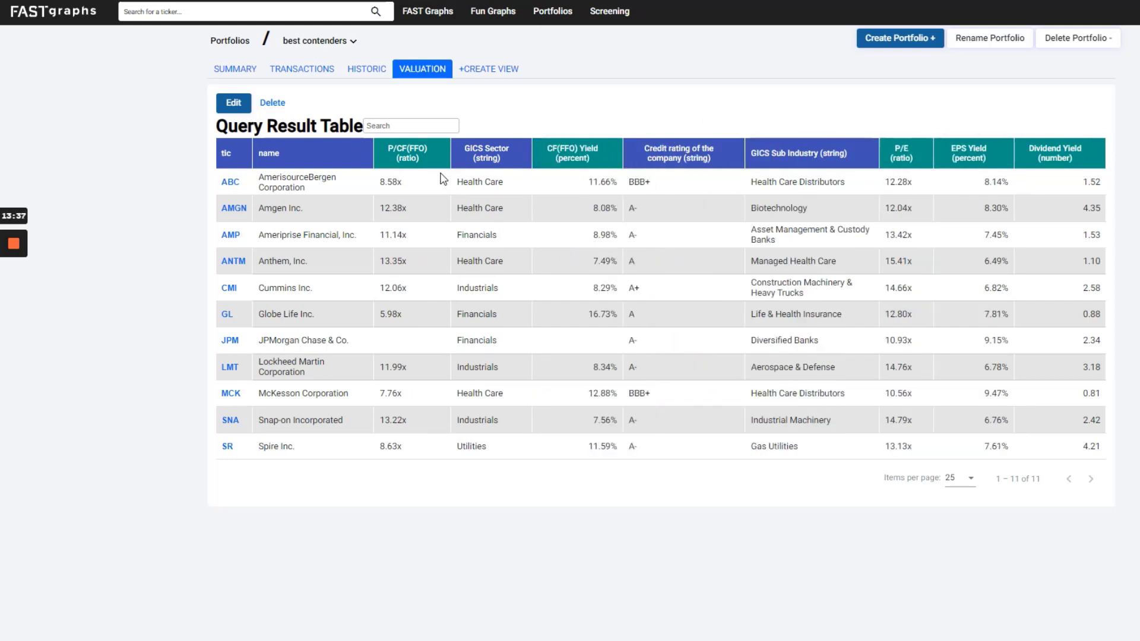
pyautogui.click(425, 162)
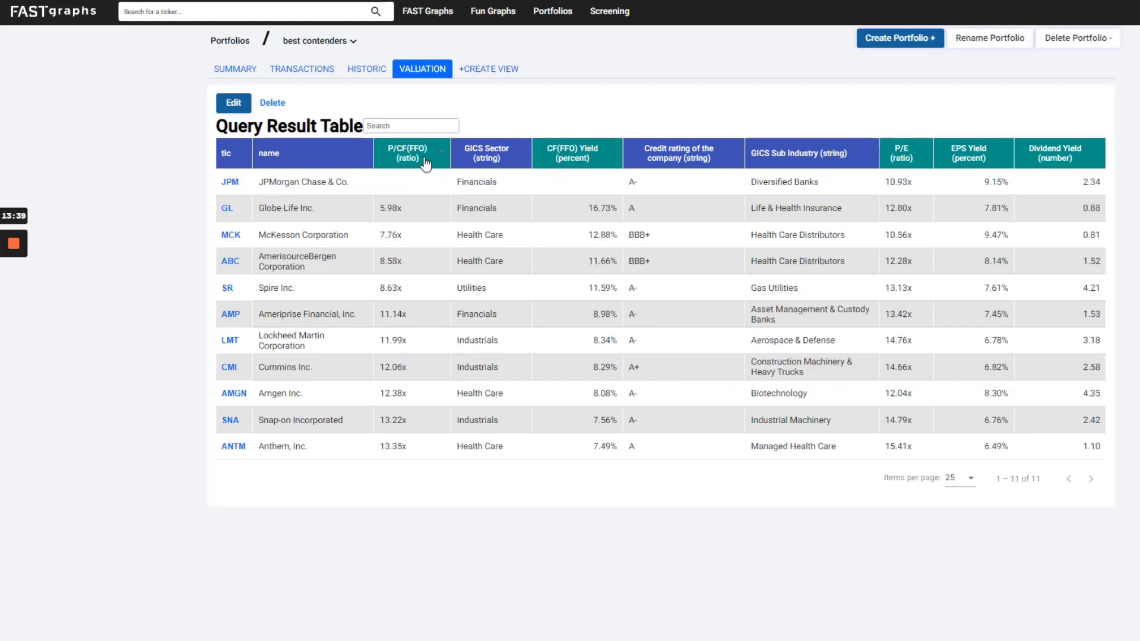
pyautogui.click(427, 162)
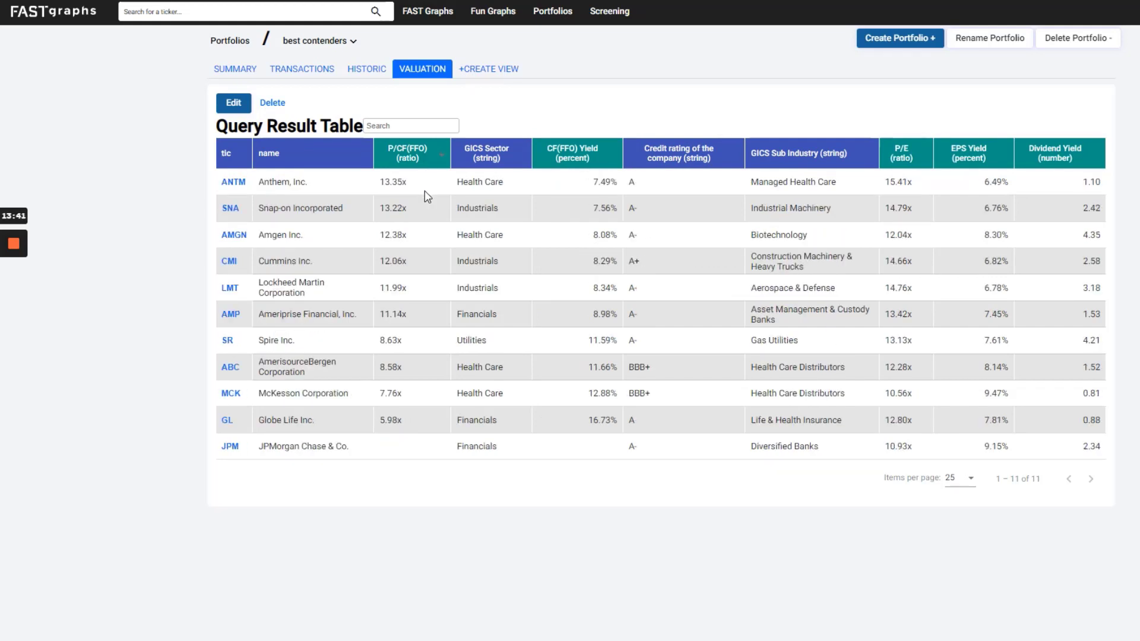
# - Sort the valuation table by GICS Sector ascending, and compare the portfolio's historic and valuation views
pyautogui.click(492, 161)
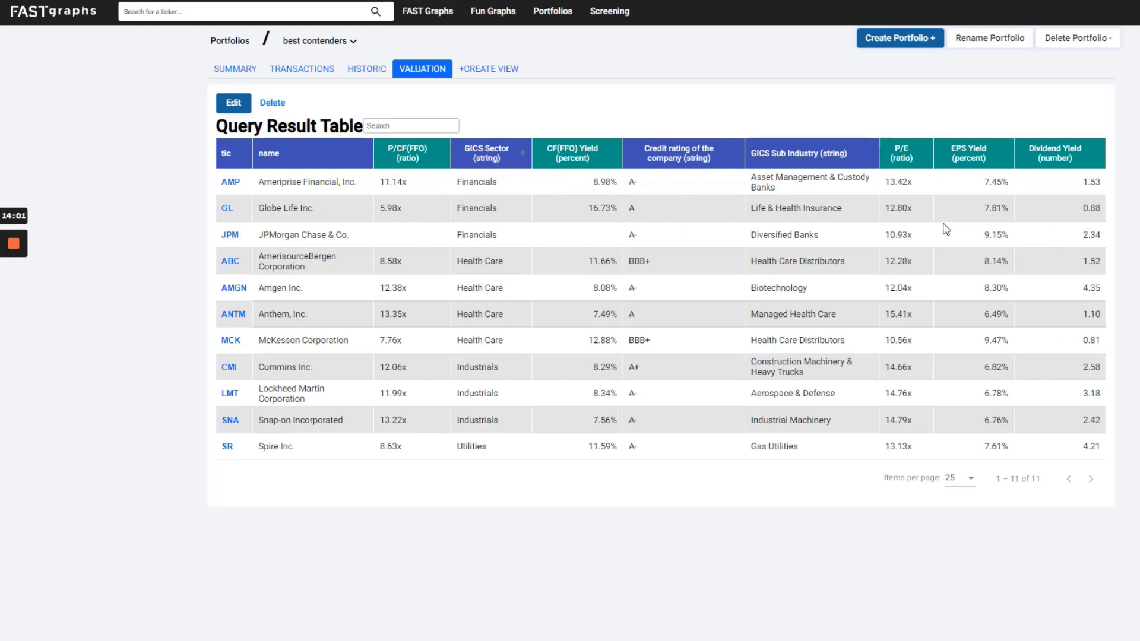
pyautogui.click(366, 70)
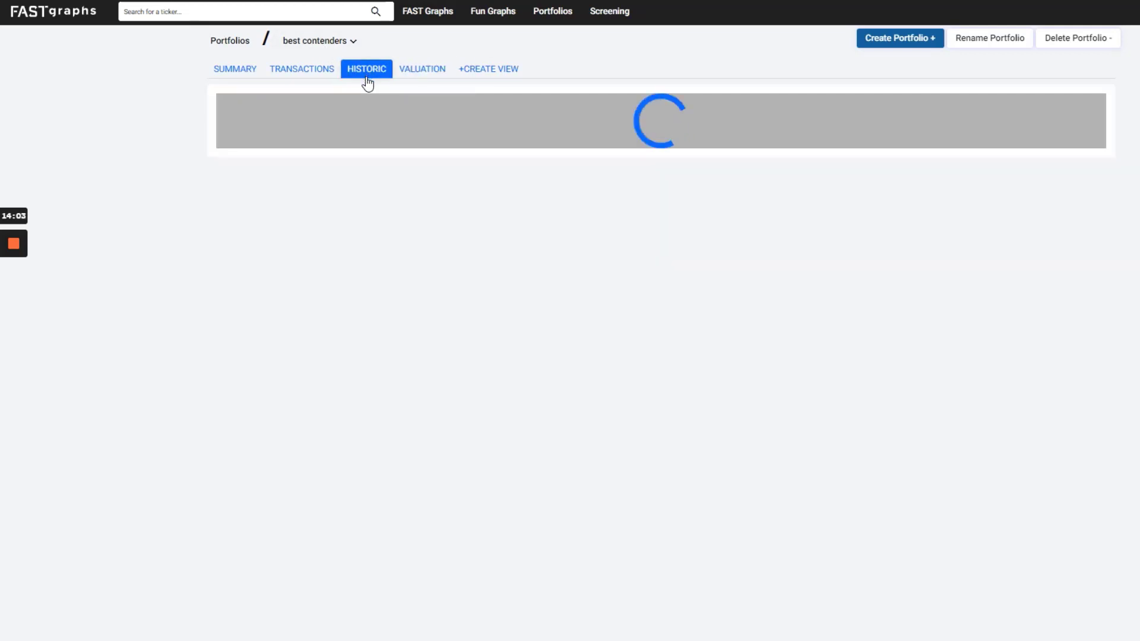
pyautogui.click(423, 70)
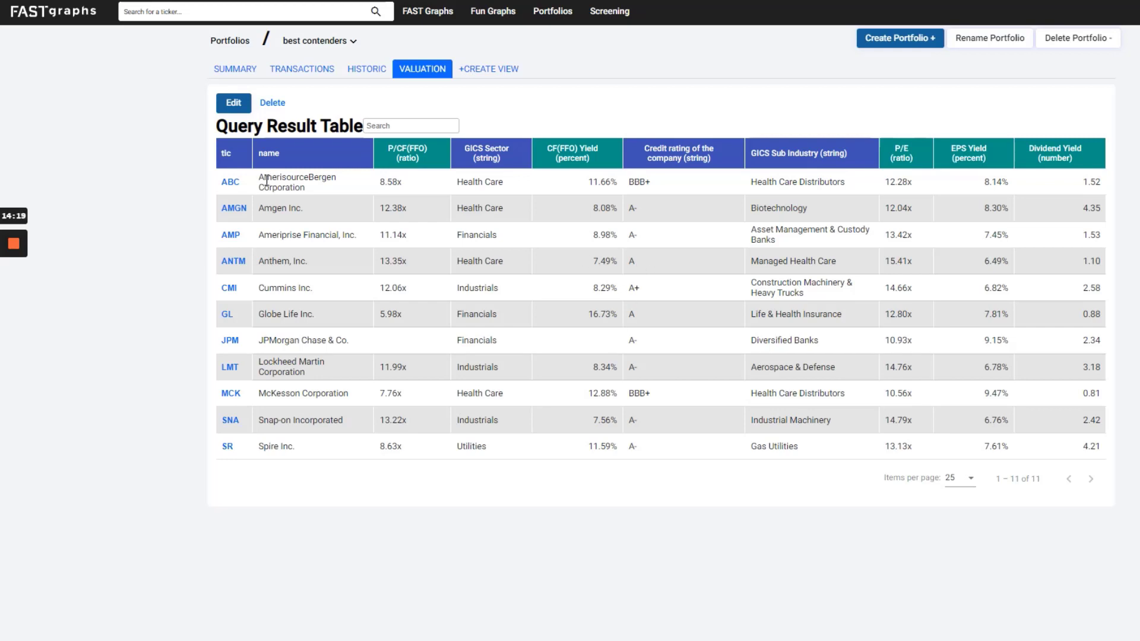
pyautogui.click(364, 75)
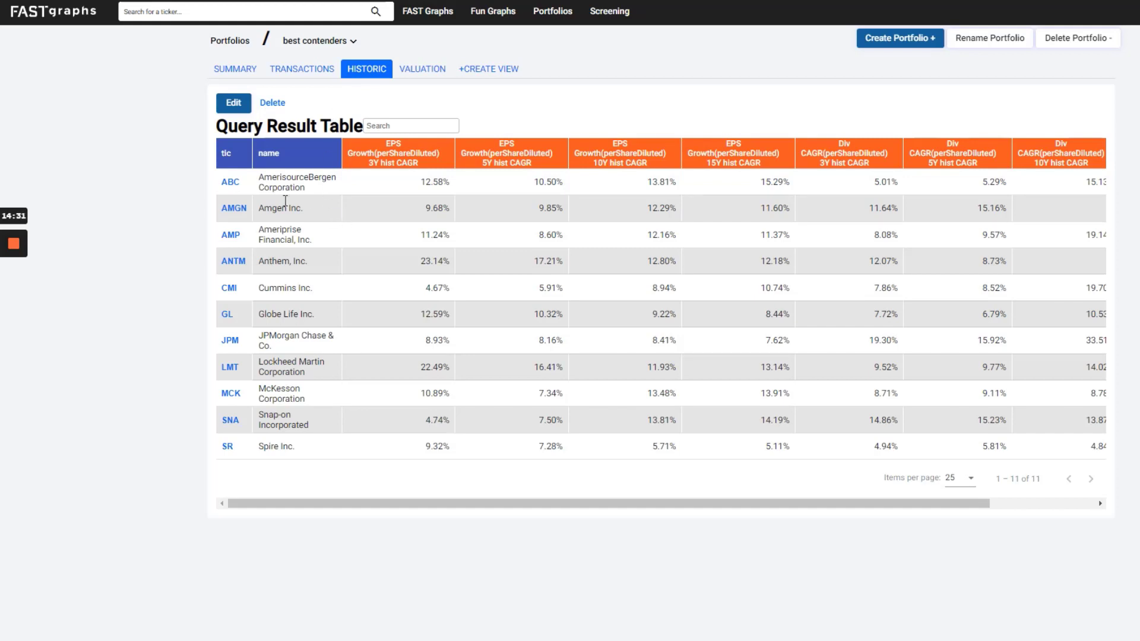
# - Open the graph for ABC from the historic view and select best contenders as the graph's portfolio
pyautogui.click(230, 187)
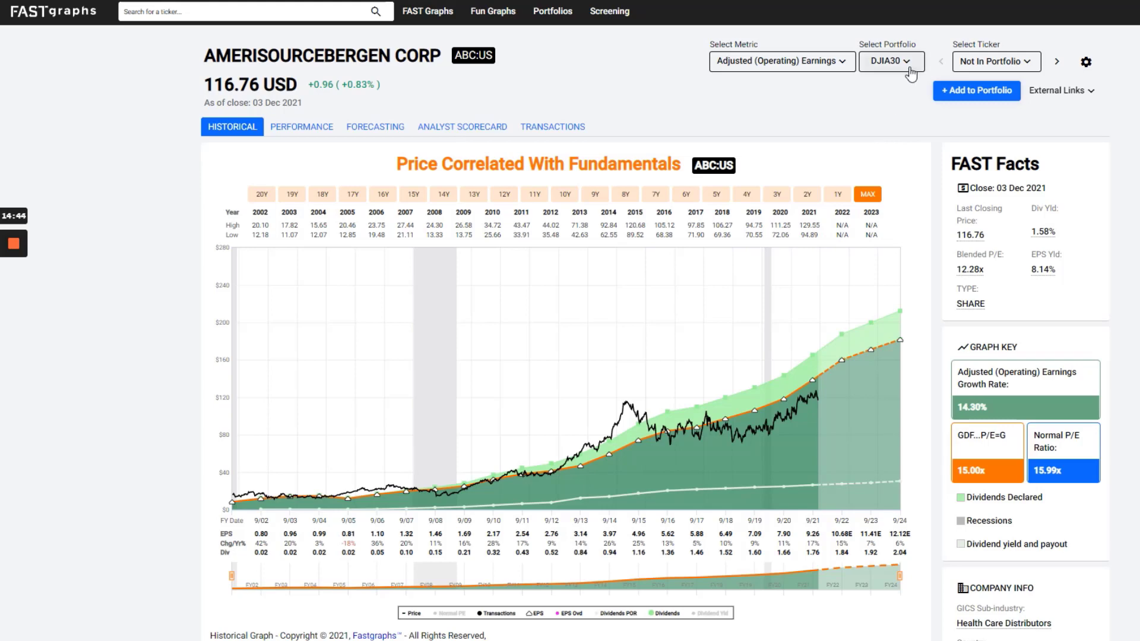
pyautogui.click(889, 61)
pyautogui.scroll(-5, 950, 297)
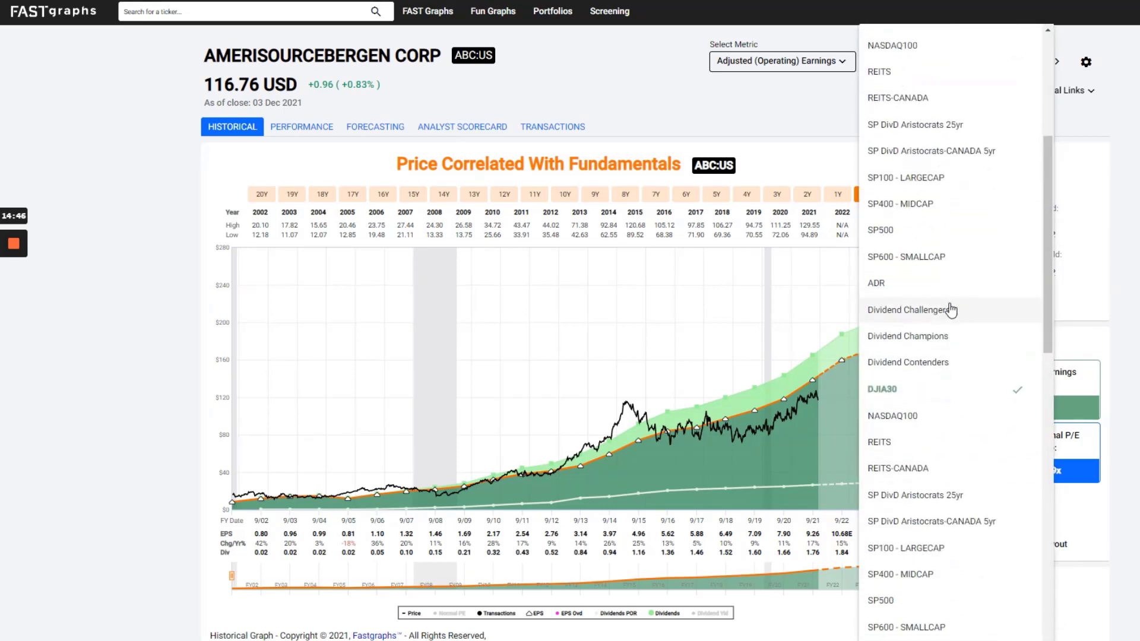
pyautogui.scroll(5, 938, 324)
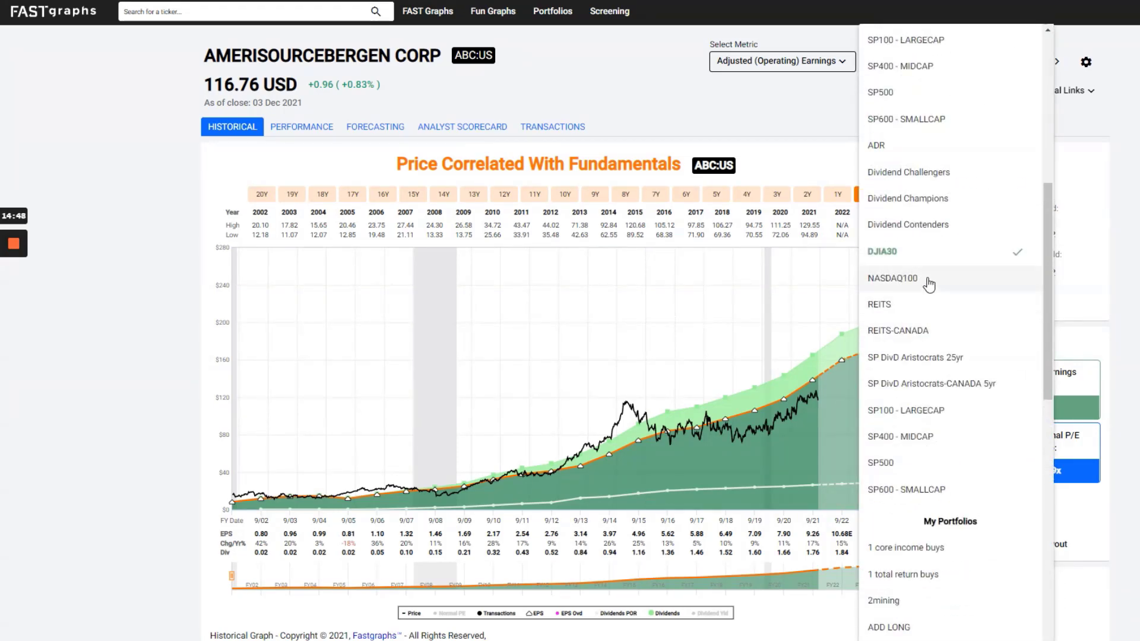
pyautogui.scroll(-9, 909, 335)
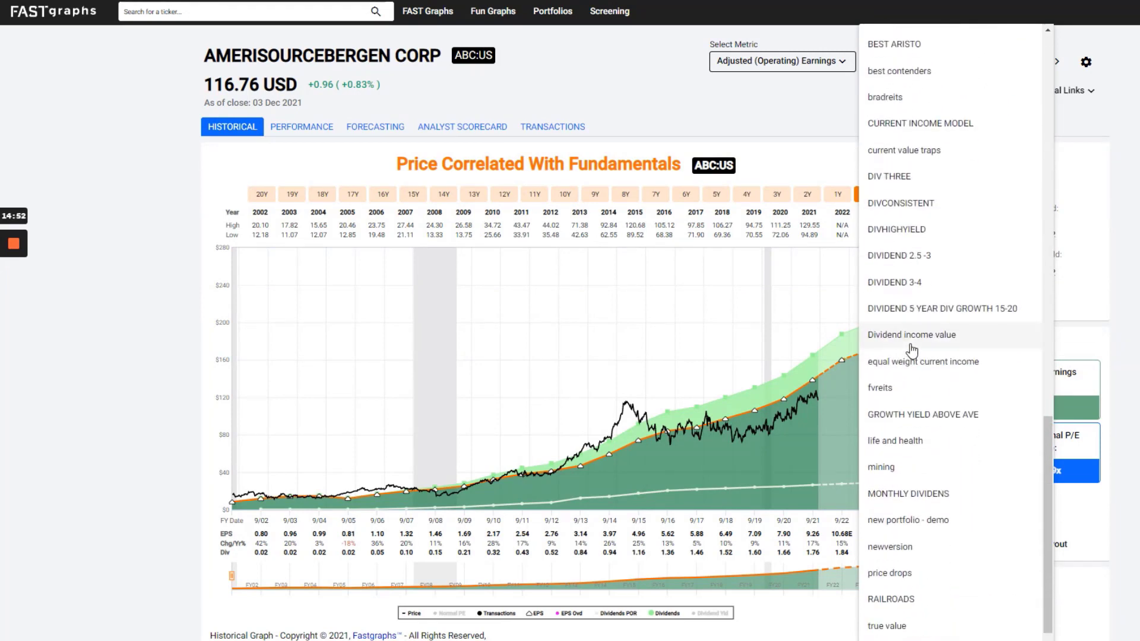
pyautogui.scroll(-1, 912, 350)
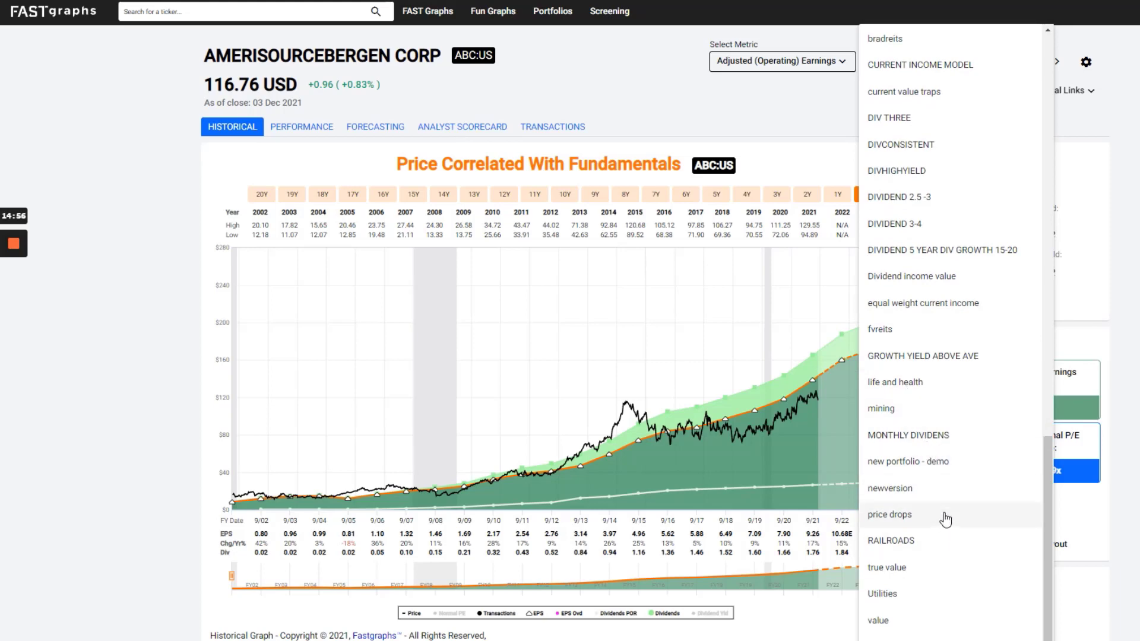
pyautogui.scroll(3, 944, 518)
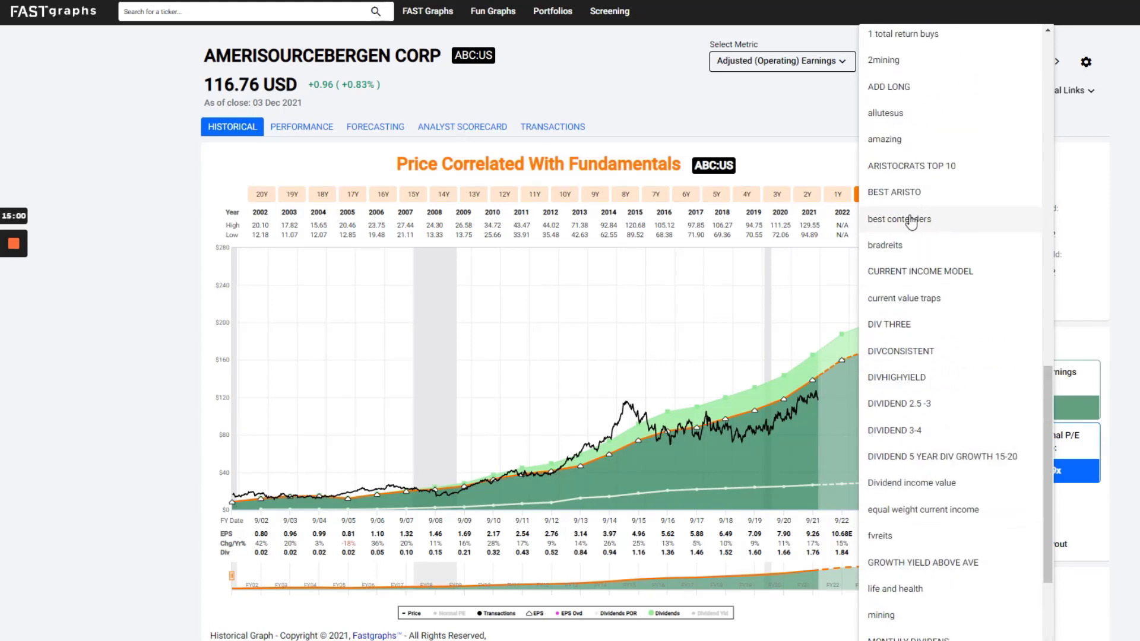
pyautogui.click(911, 221)
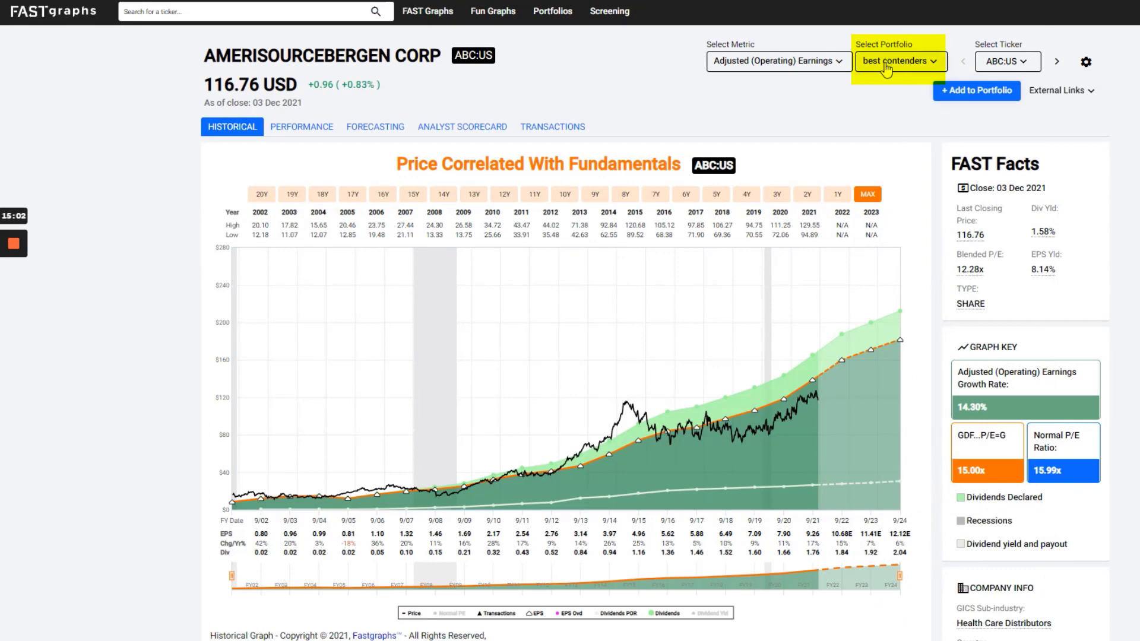
# - Step forward through the best contenders graphs from ABC to Anthem (ANTM)
pyautogui.click(1057, 63)
pyautogui.click(1057, 63)
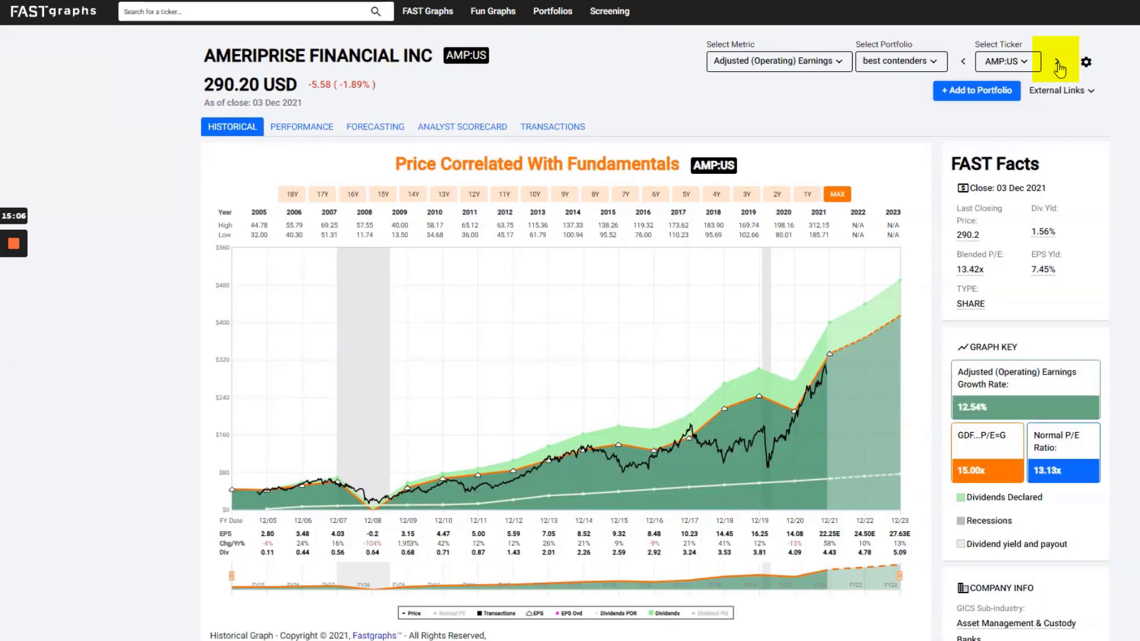
pyautogui.click(1058, 65)
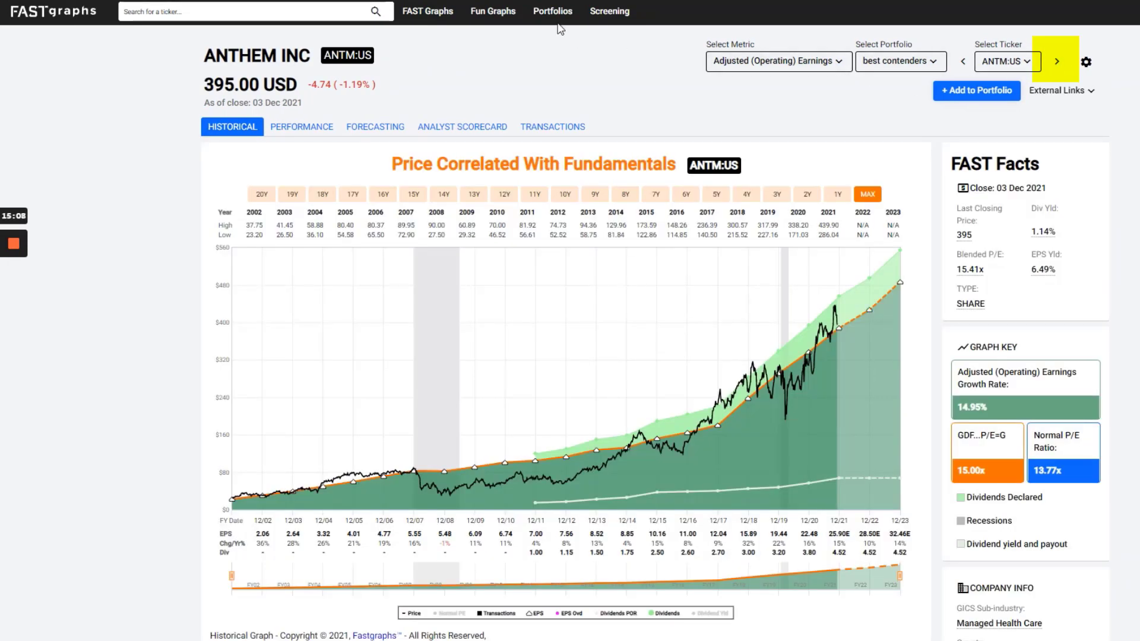
# - Return to the portfolio list and open the summary of the best contenders portfolio
pyautogui.click(552, 12)
pyautogui.scroll(-5, 460, 457)
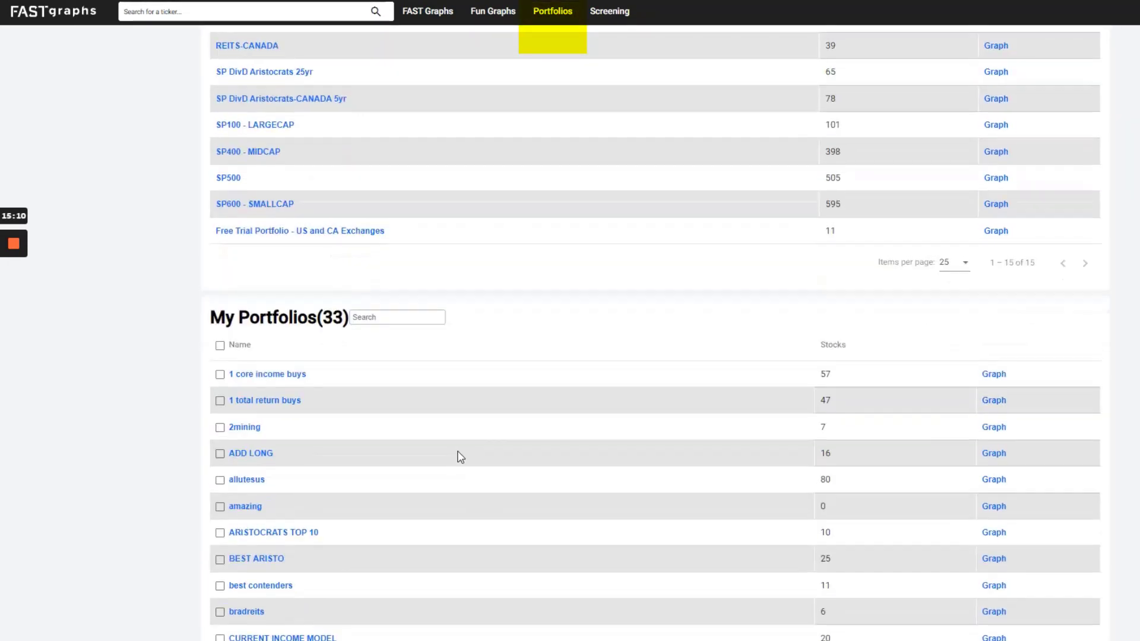
pyautogui.scroll(-5, 462, 458)
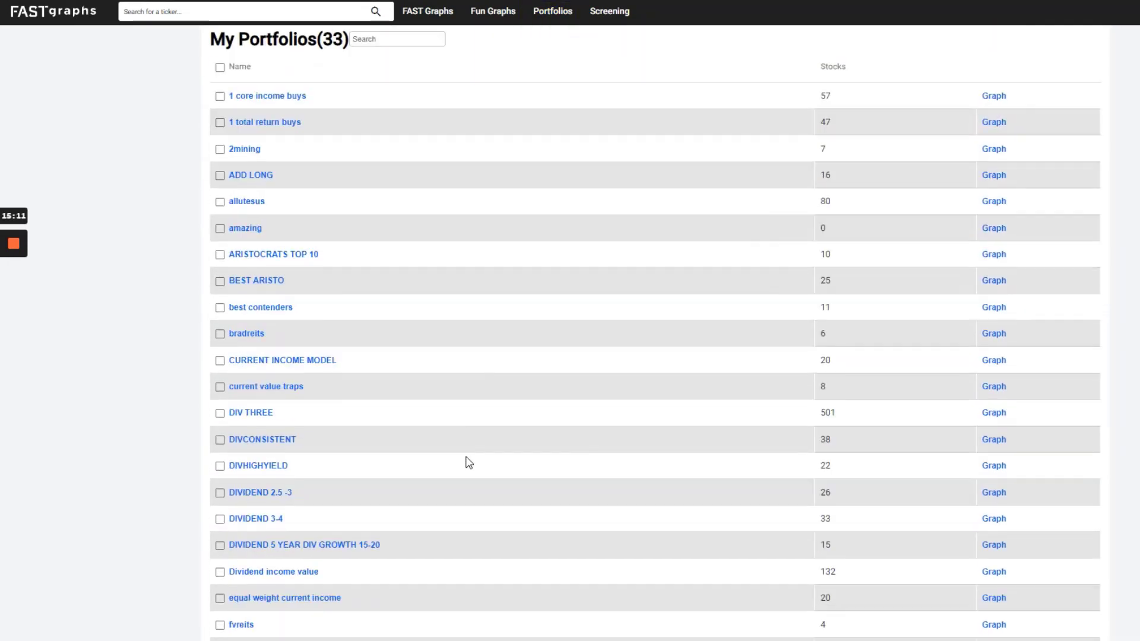
pyautogui.click(261, 309)
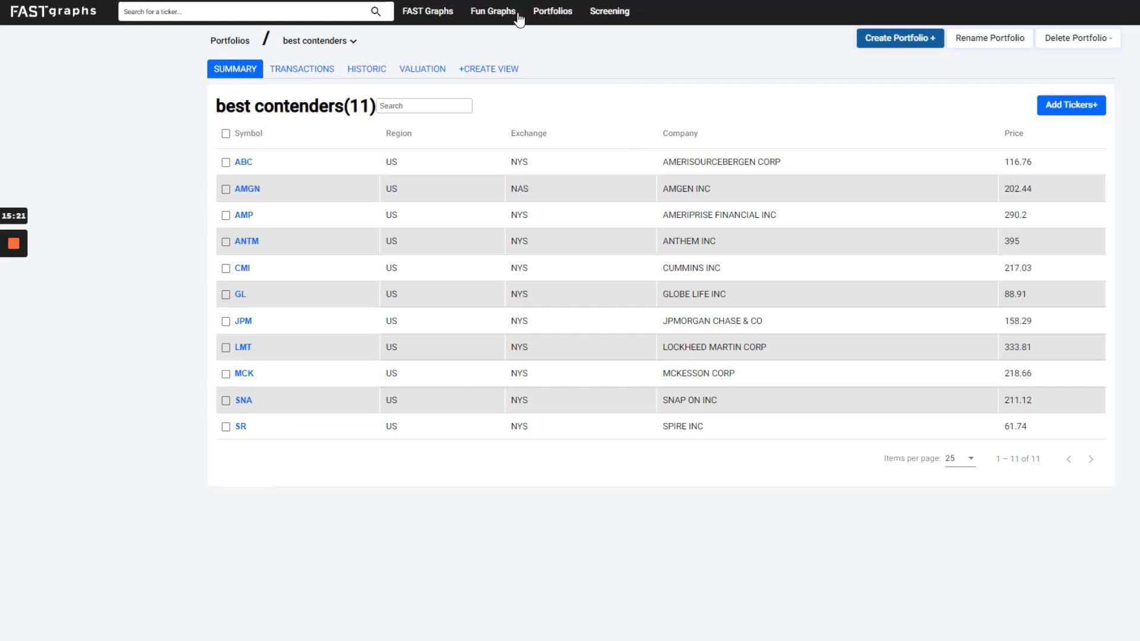
# - Open the 1 core income buys portfolio from the portfolio list and show the graph for ADM
pyautogui.click(558, 20)
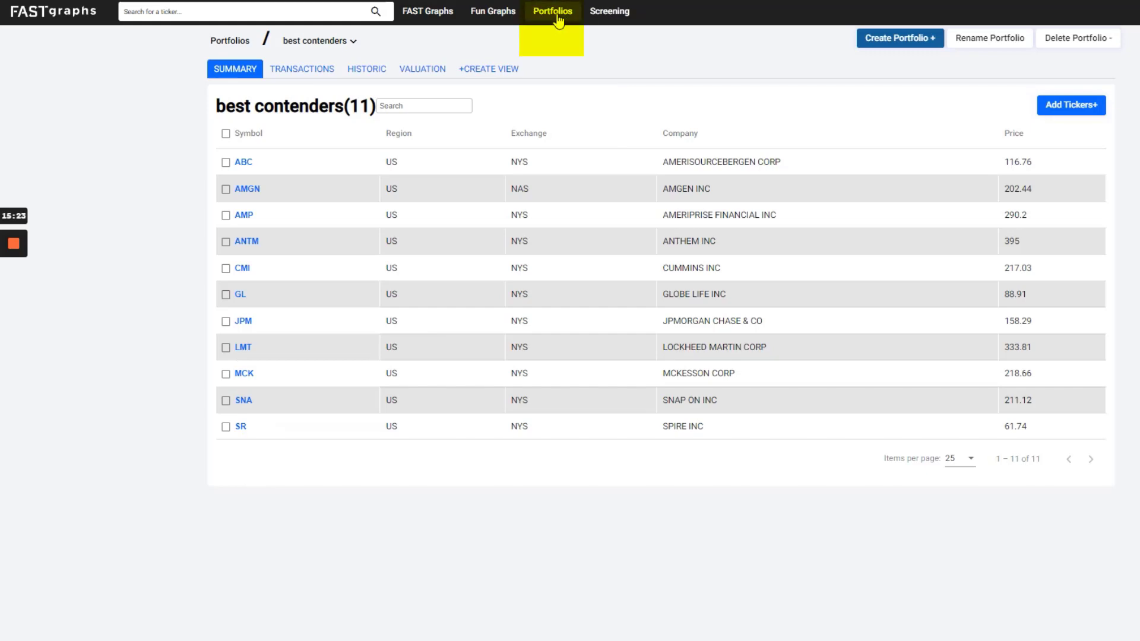
pyautogui.scroll(-5, 575, 530)
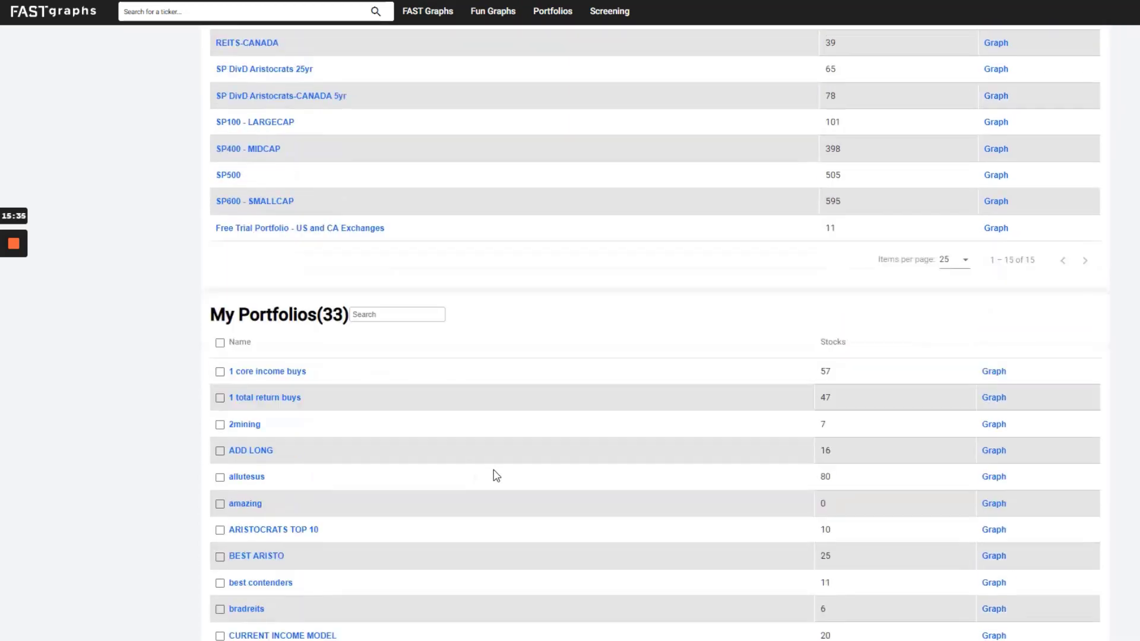
pyautogui.click(262, 373)
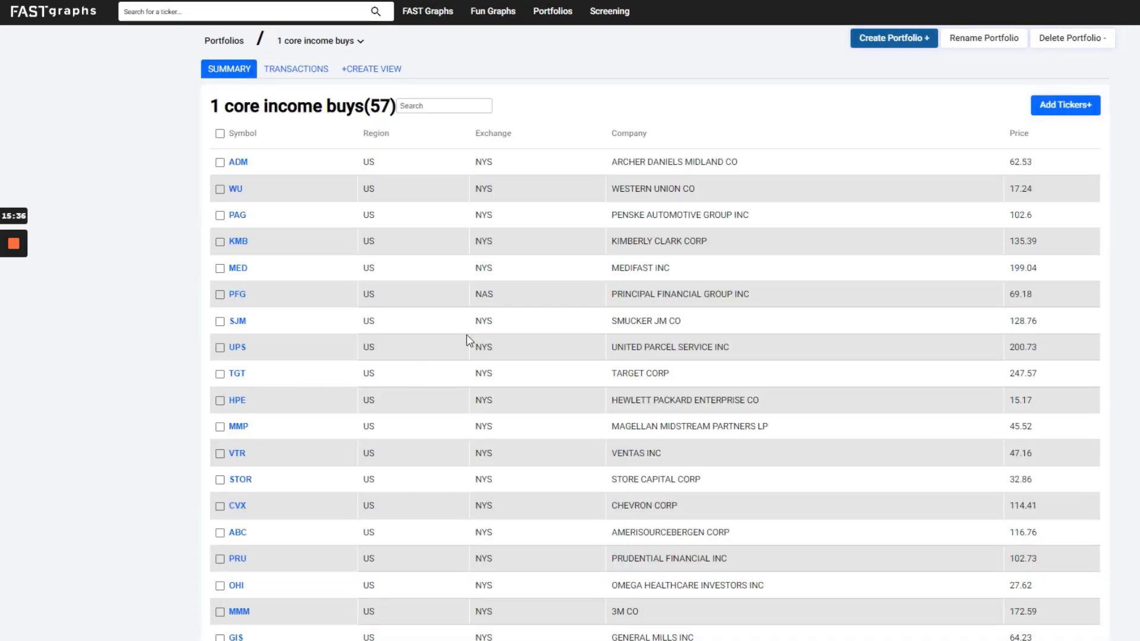
pyautogui.click(229, 162)
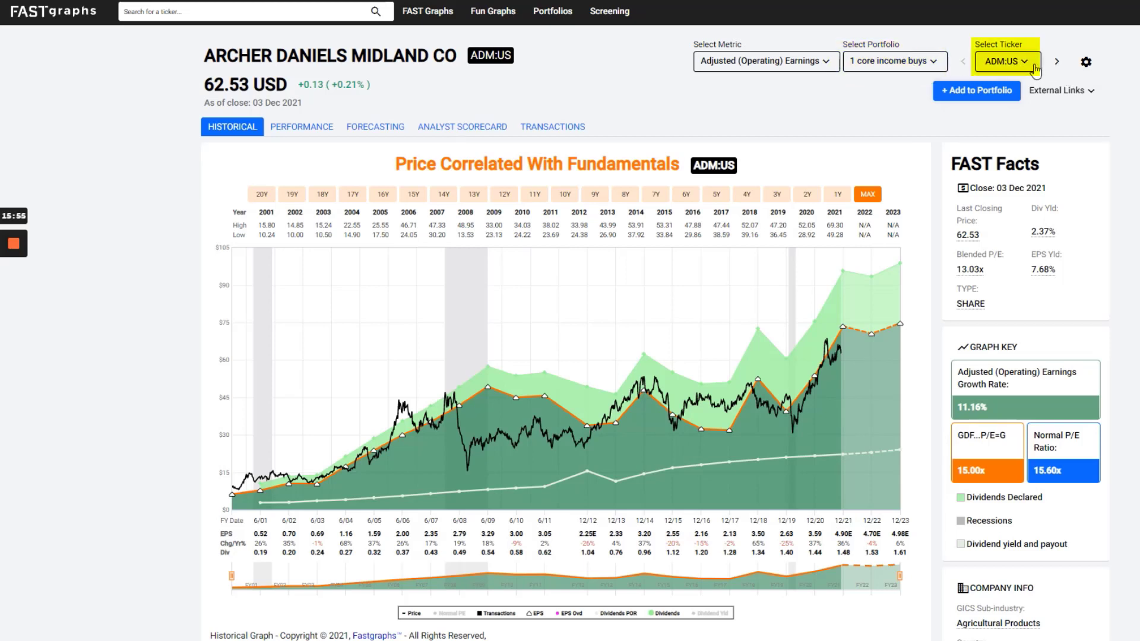
# - Look through the portfolio's ticker list, step forward from ADM to PFG one graph at a time, and display PFG's Normal PE line
pyautogui.click(1010, 61)
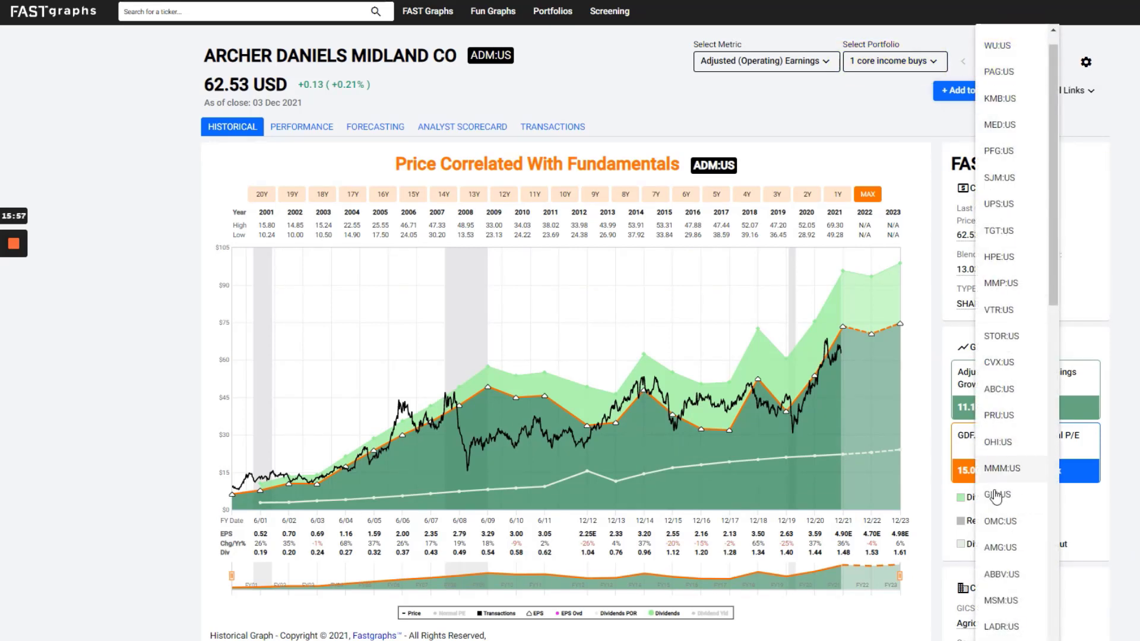
pyautogui.click(807, 105)
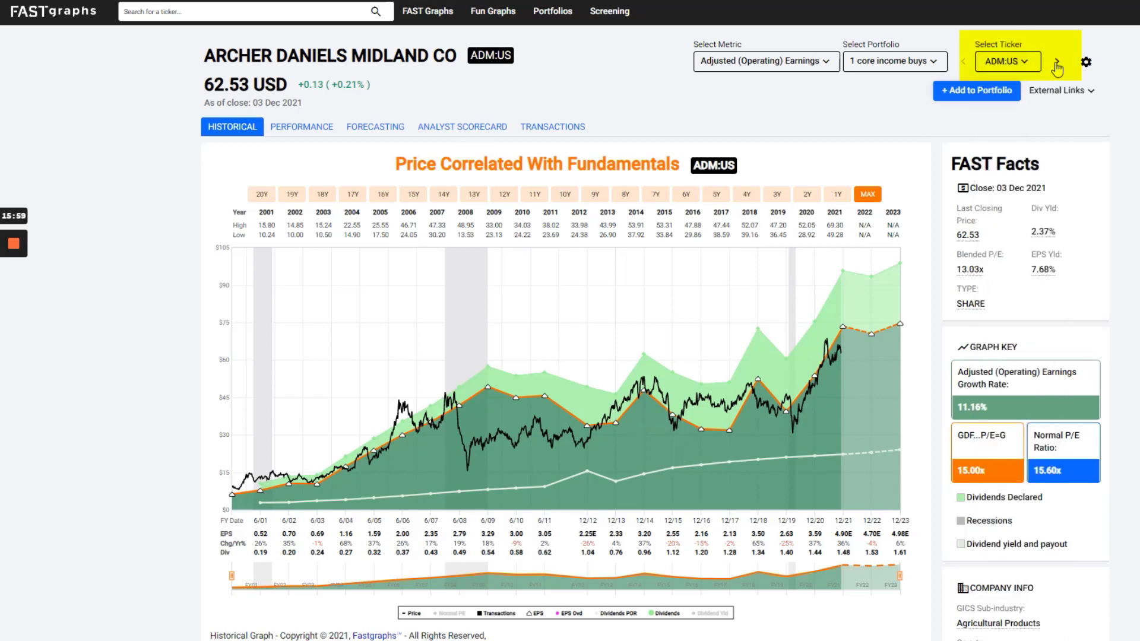
pyautogui.click(1061, 63)
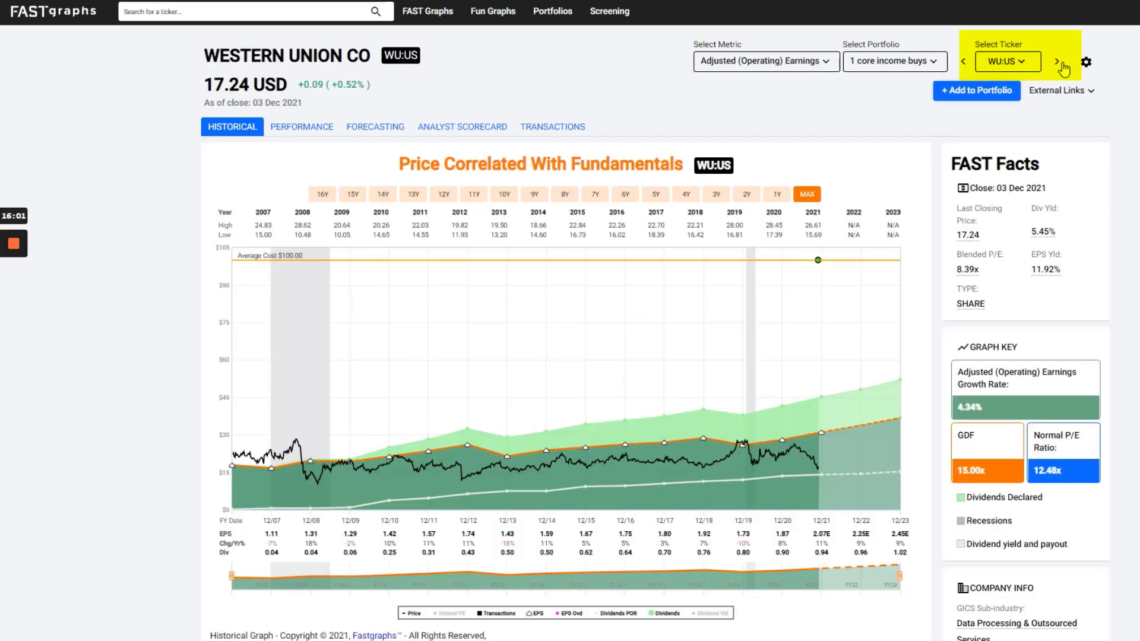
pyautogui.click(1061, 64)
pyautogui.click(1061, 64)
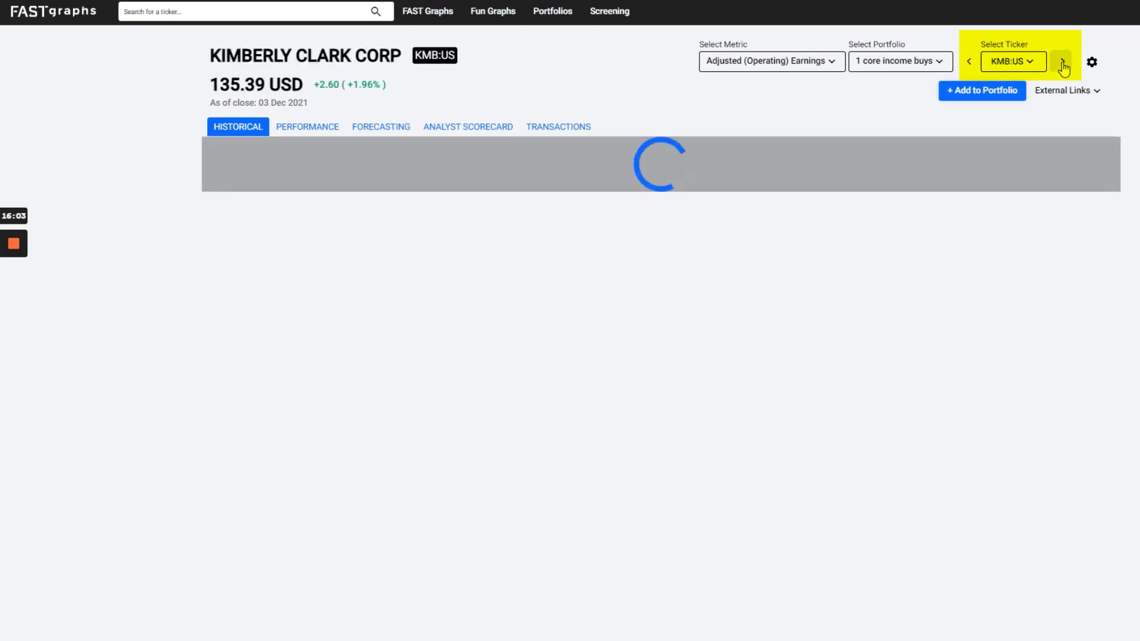
pyautogui.click(1061, 64)
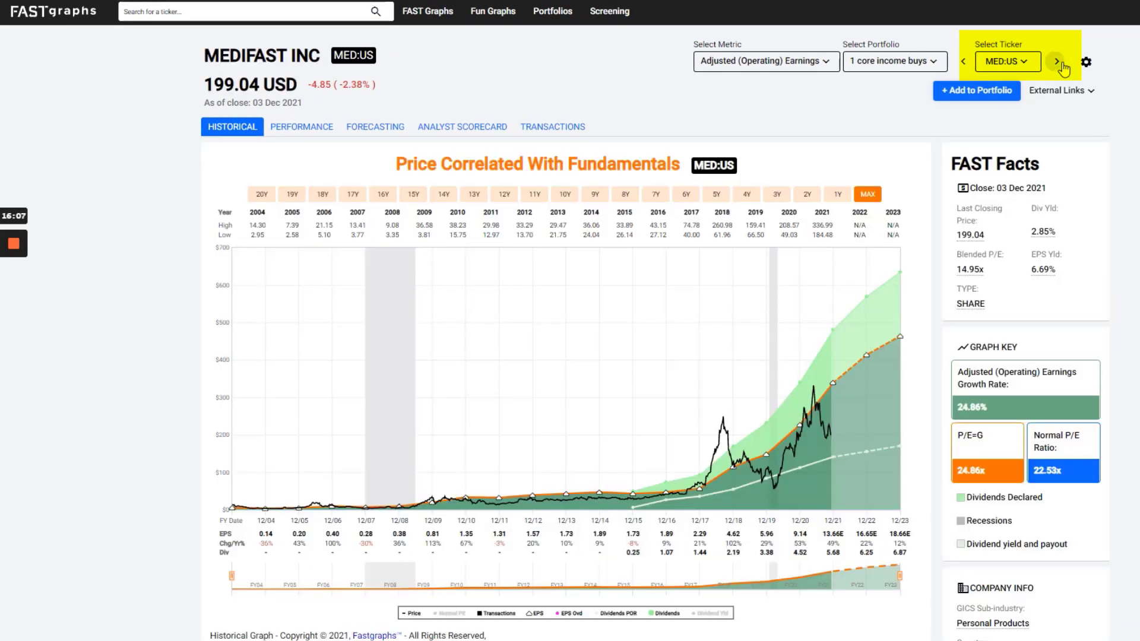
pyautogui.click(1062, 64)
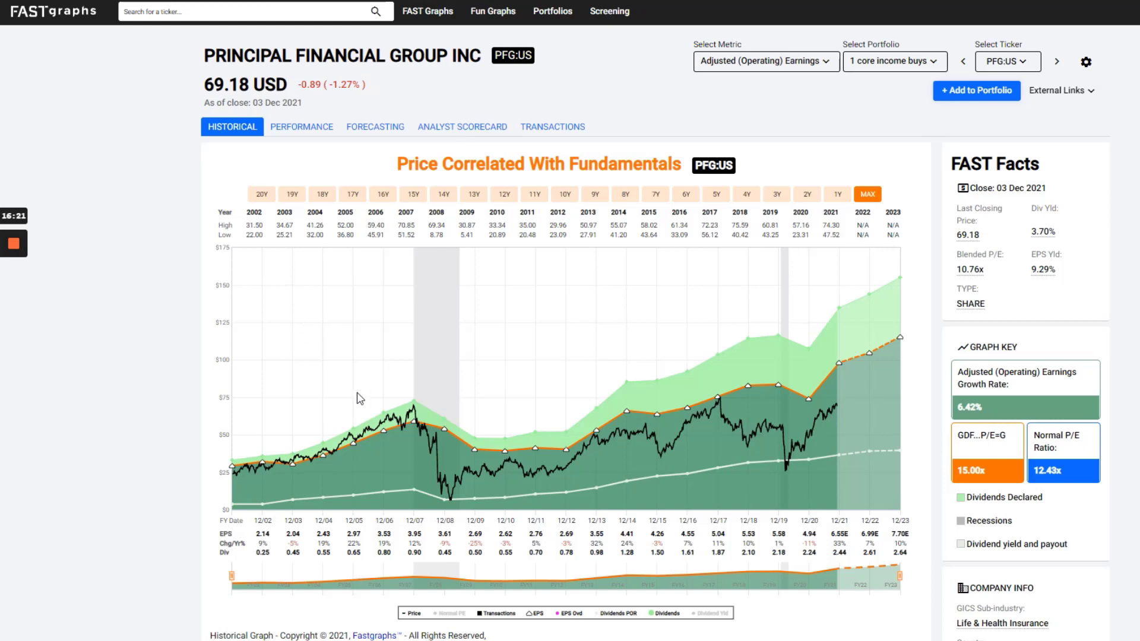
pyautogui.click(446, 614)
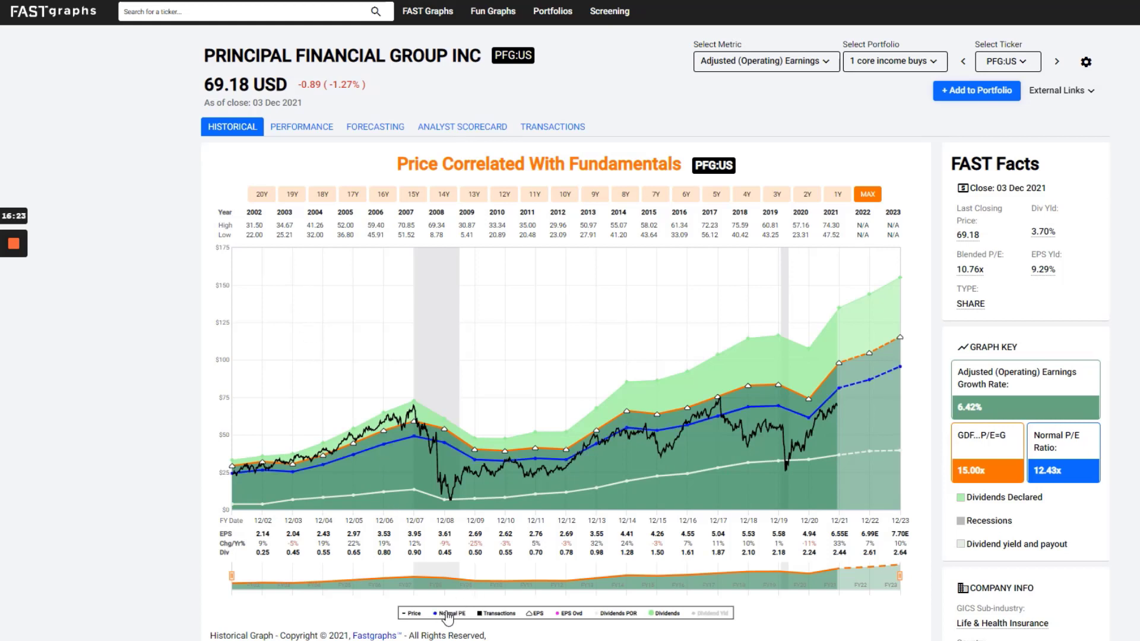